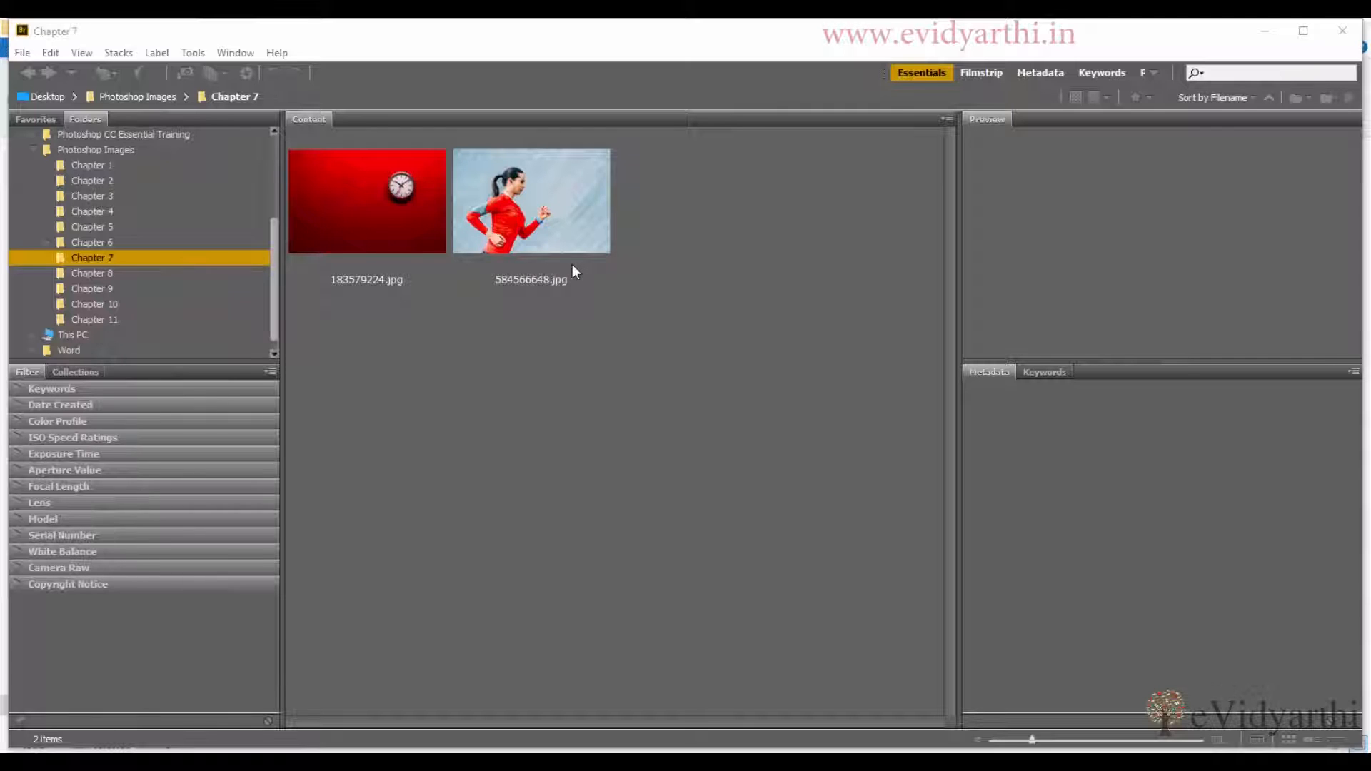
Send the selected clock and runner photos from Bridge into Photoshop as layers of one document.
left_click_drag(609, 304, 381, 195)
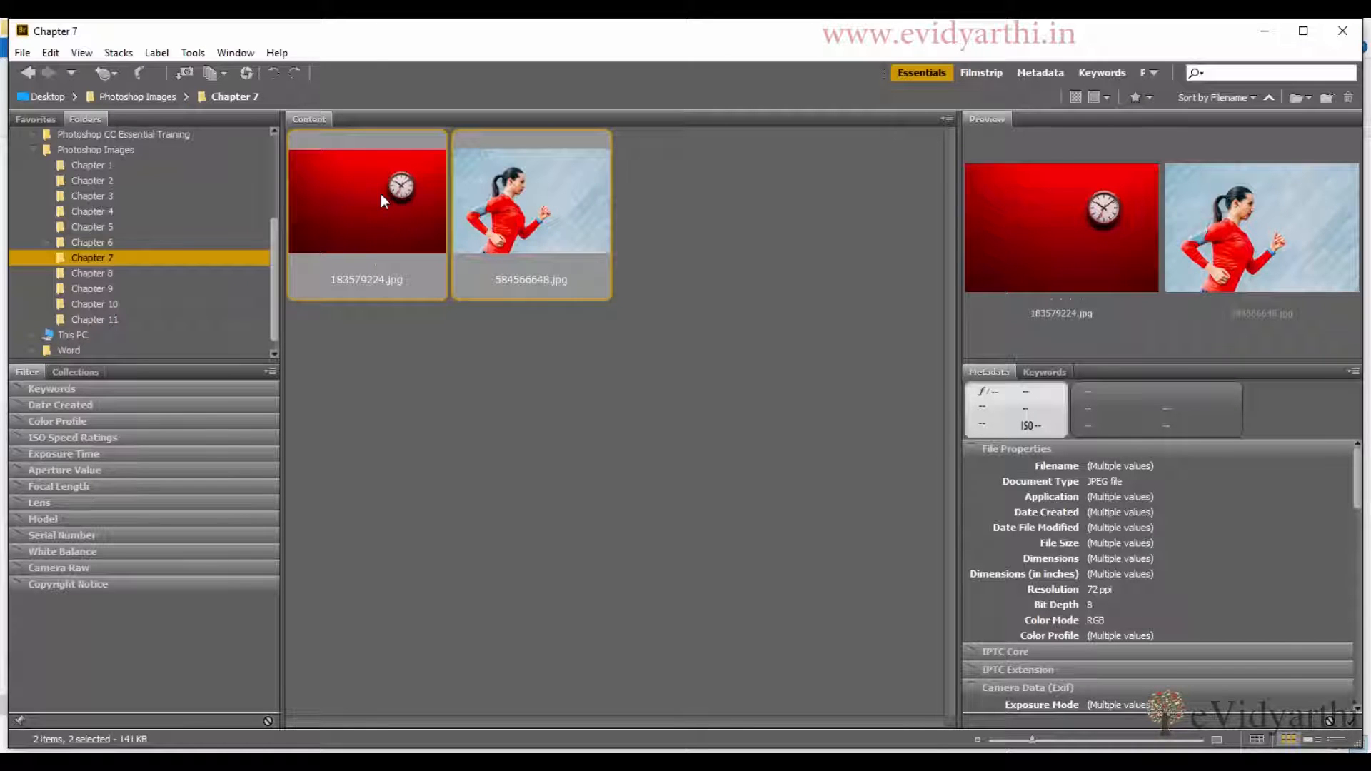
left_click(192, 51)
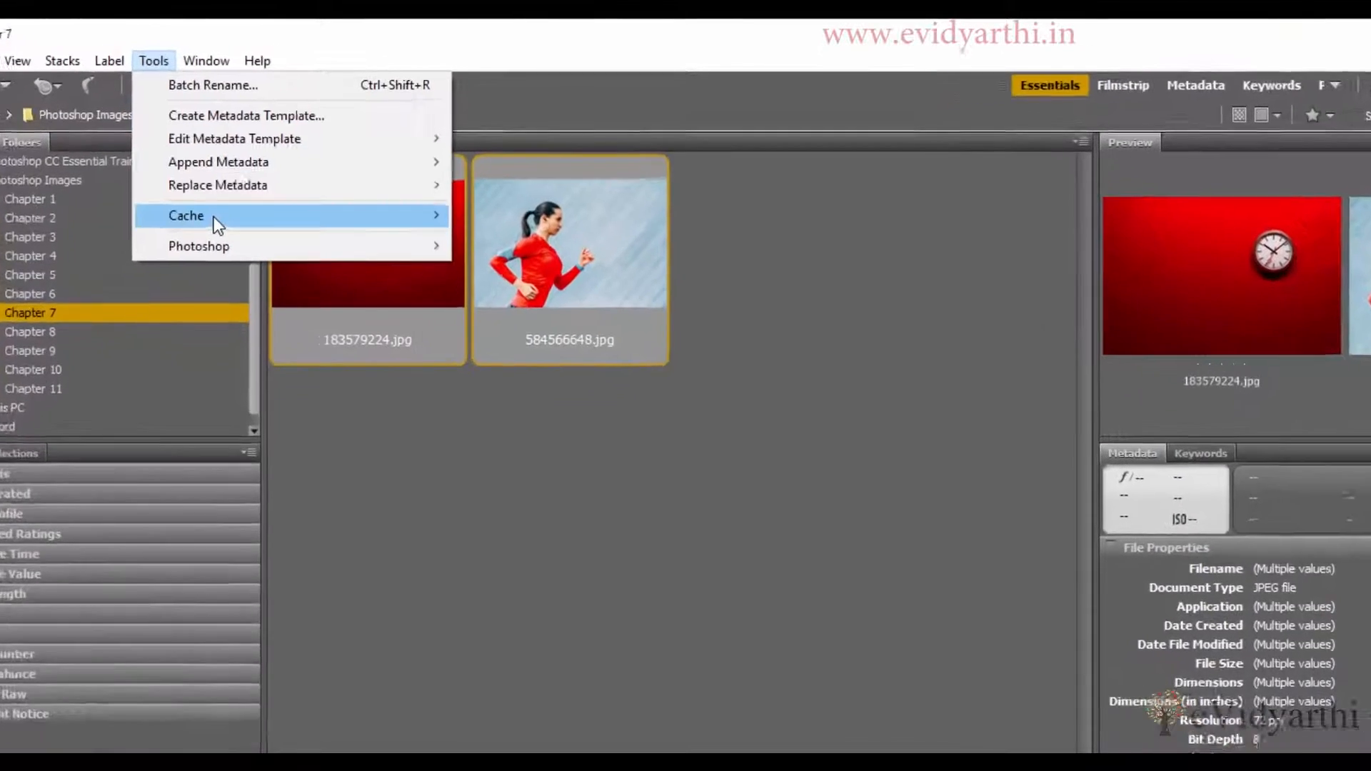
mouse_move(146, 320)
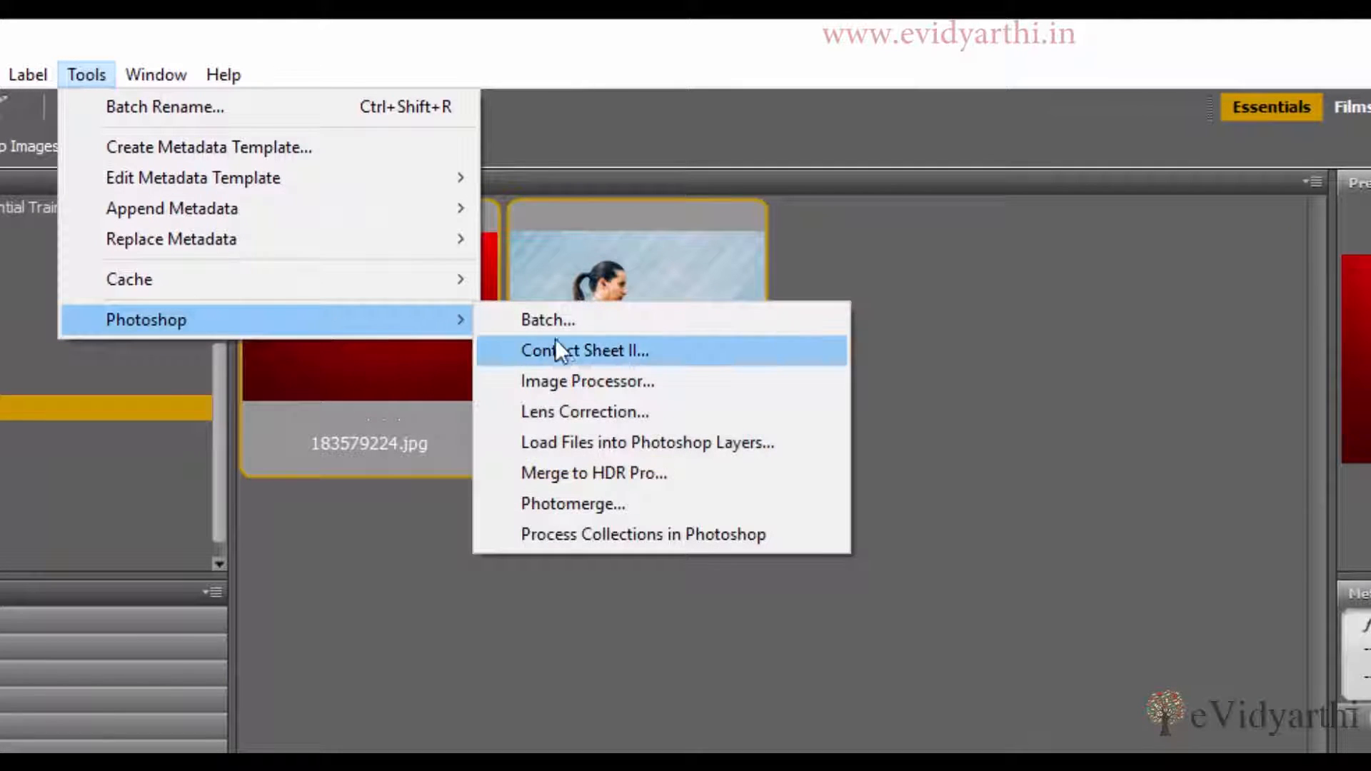
left_click(583, 447)
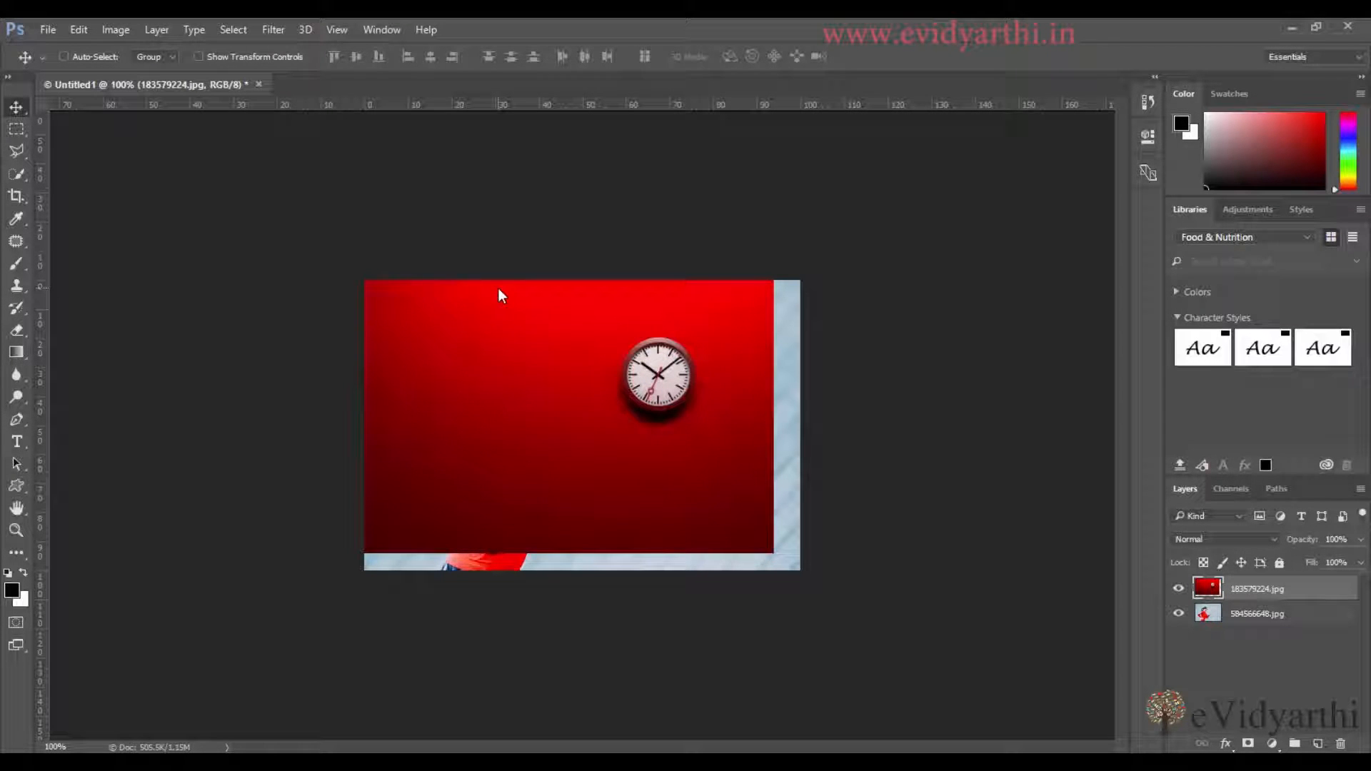
Free-transform the red clock layer larger to cover the canvas, nudged right, and commit.
key("ctrl+plus")
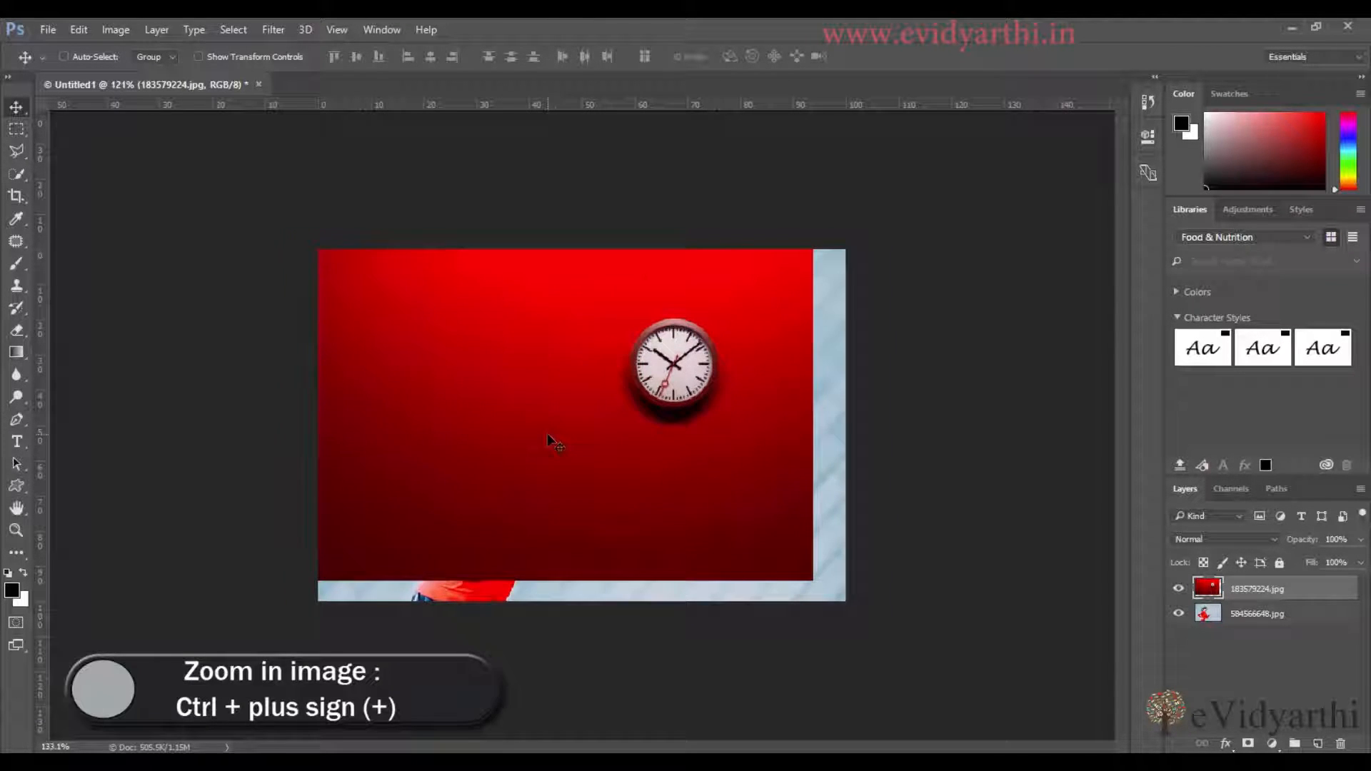
key("ctrl+plus")
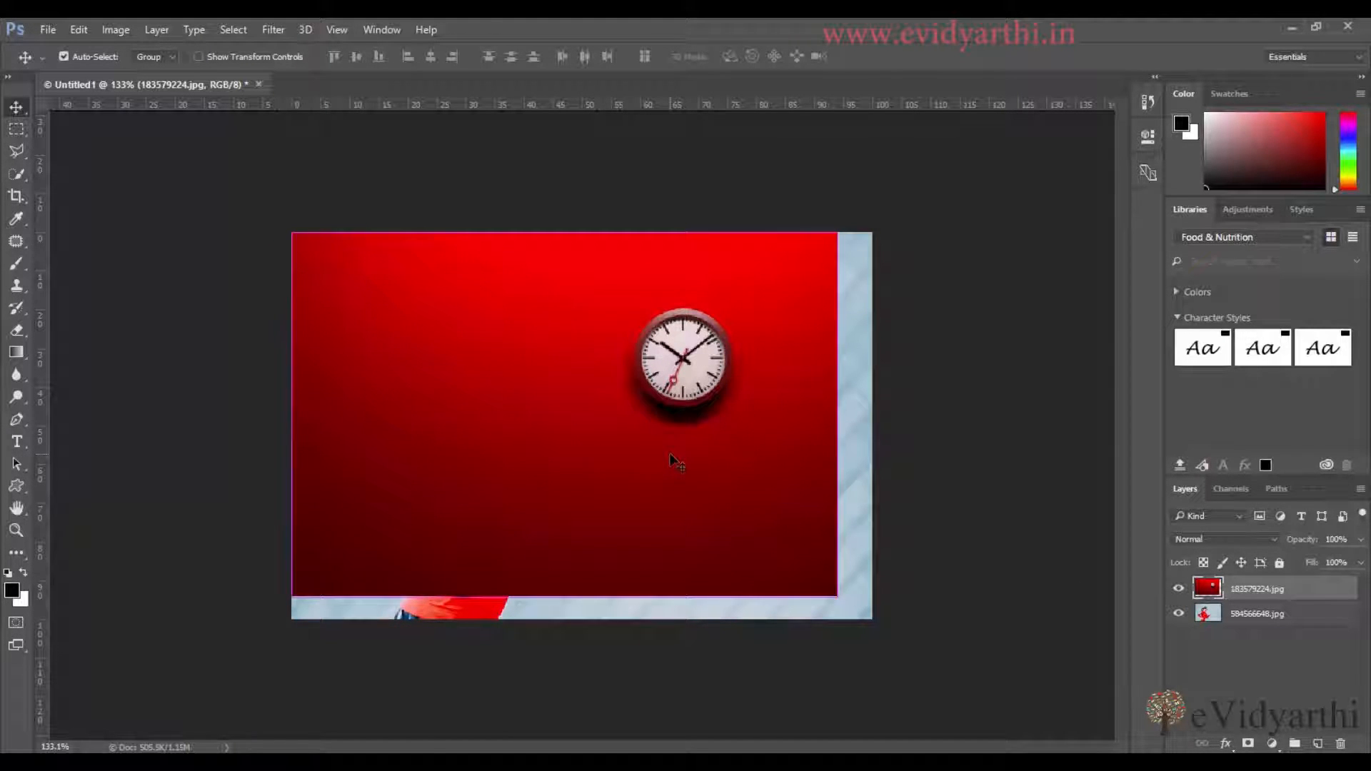
key("ctrl+t")
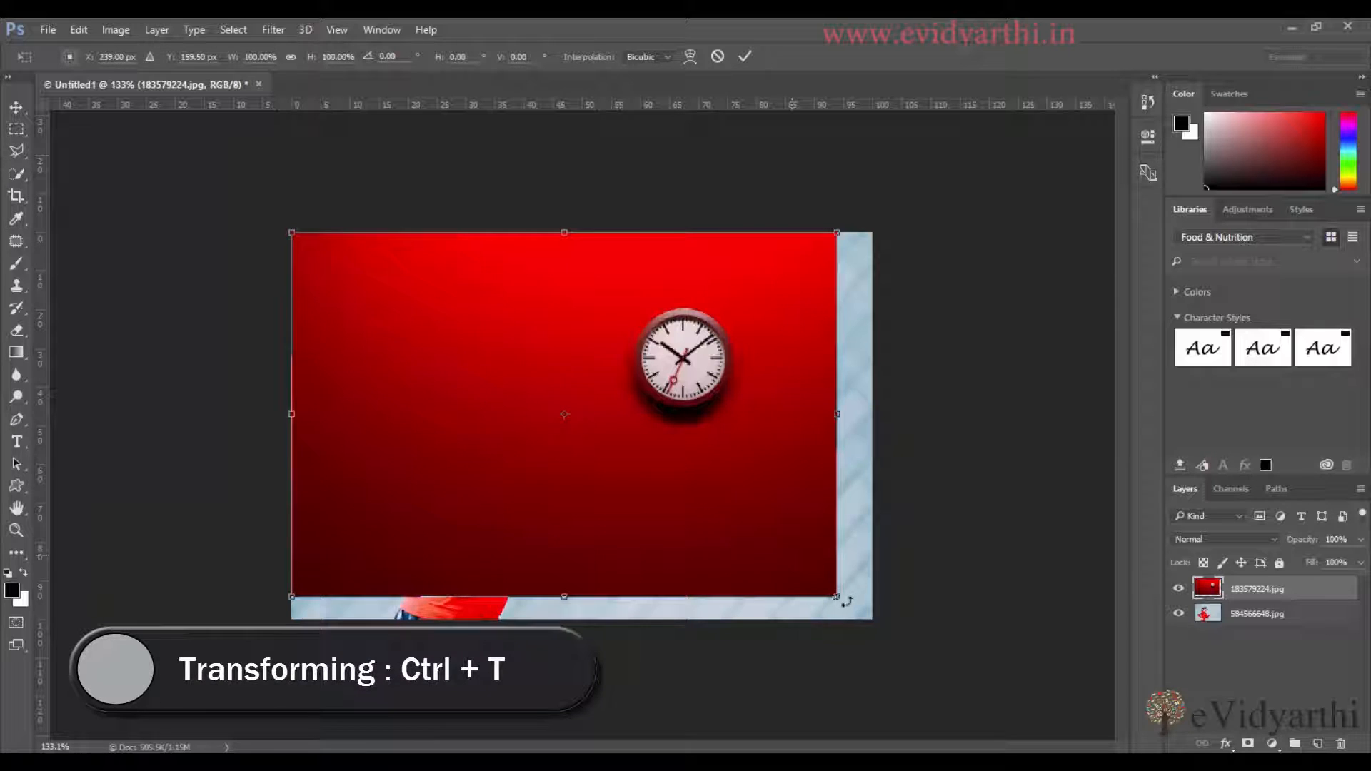
left_click_drag(839, 597, 896, 638)
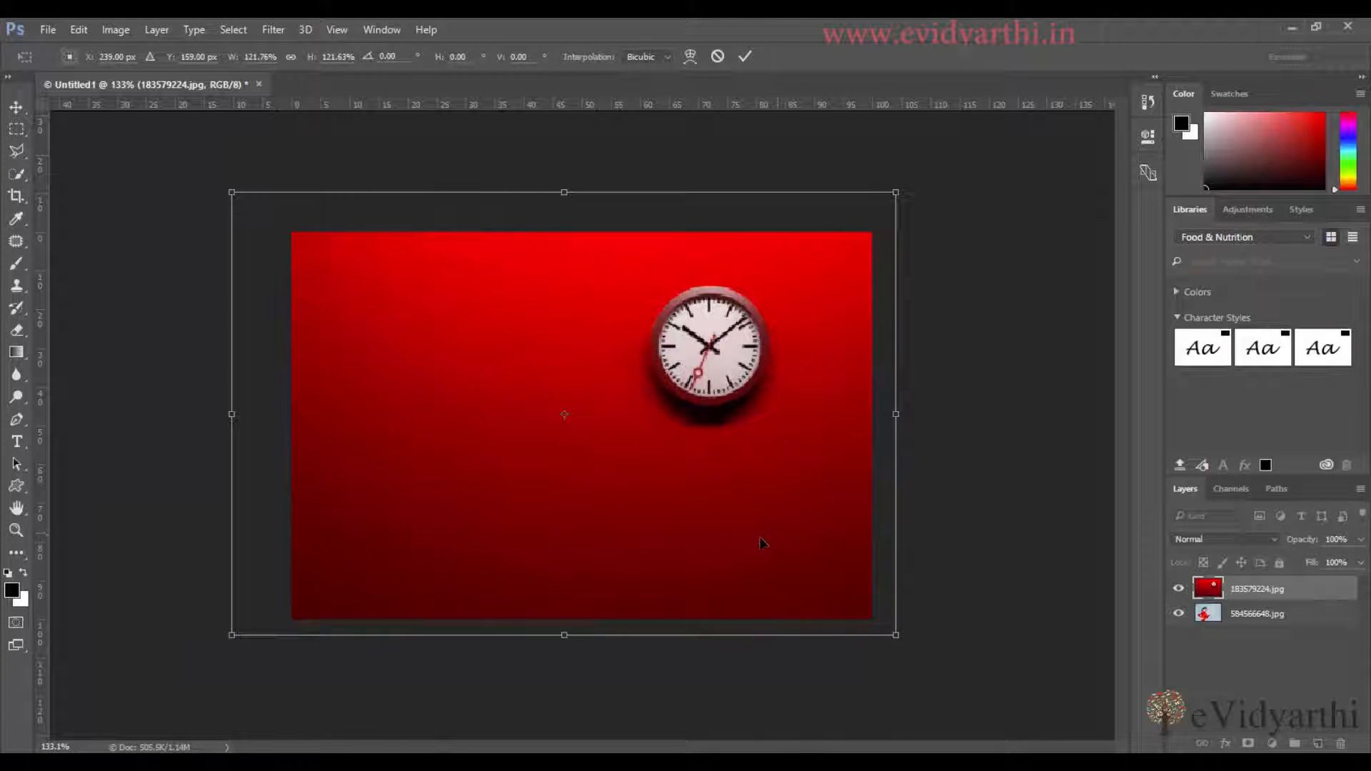
left_click_drag(764, 544, 799, 539)
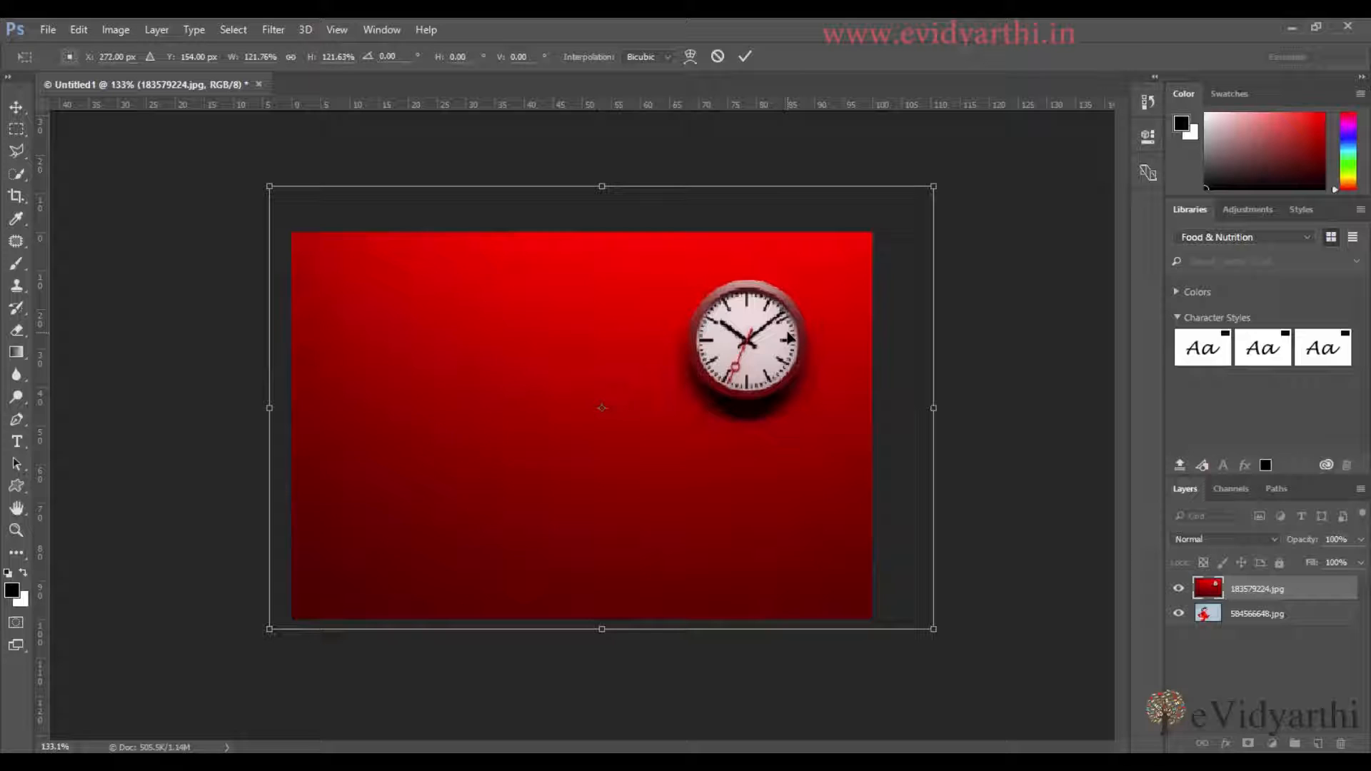
key("Return")
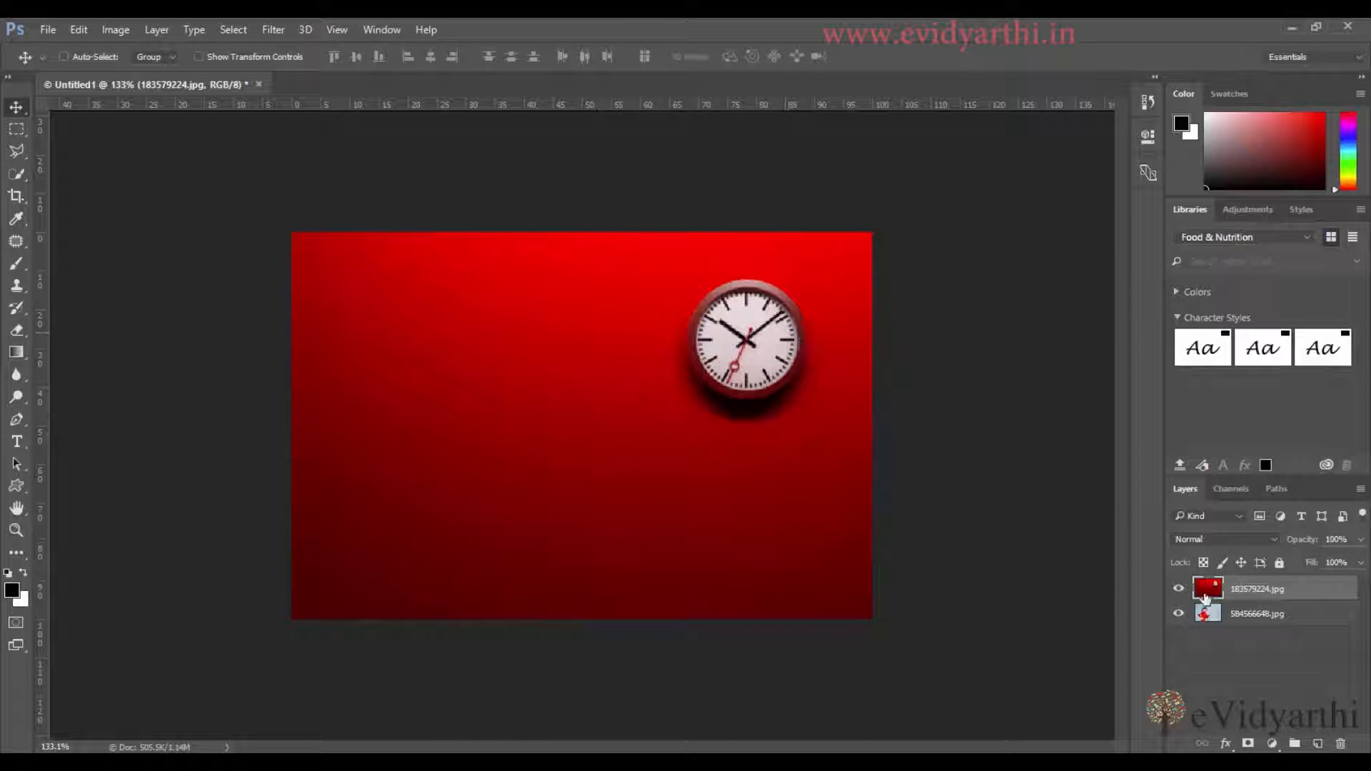
Toggle the clock layer's visibility to compare it with the runner, then bring up the Layer menu.
left_click(1178, 588)
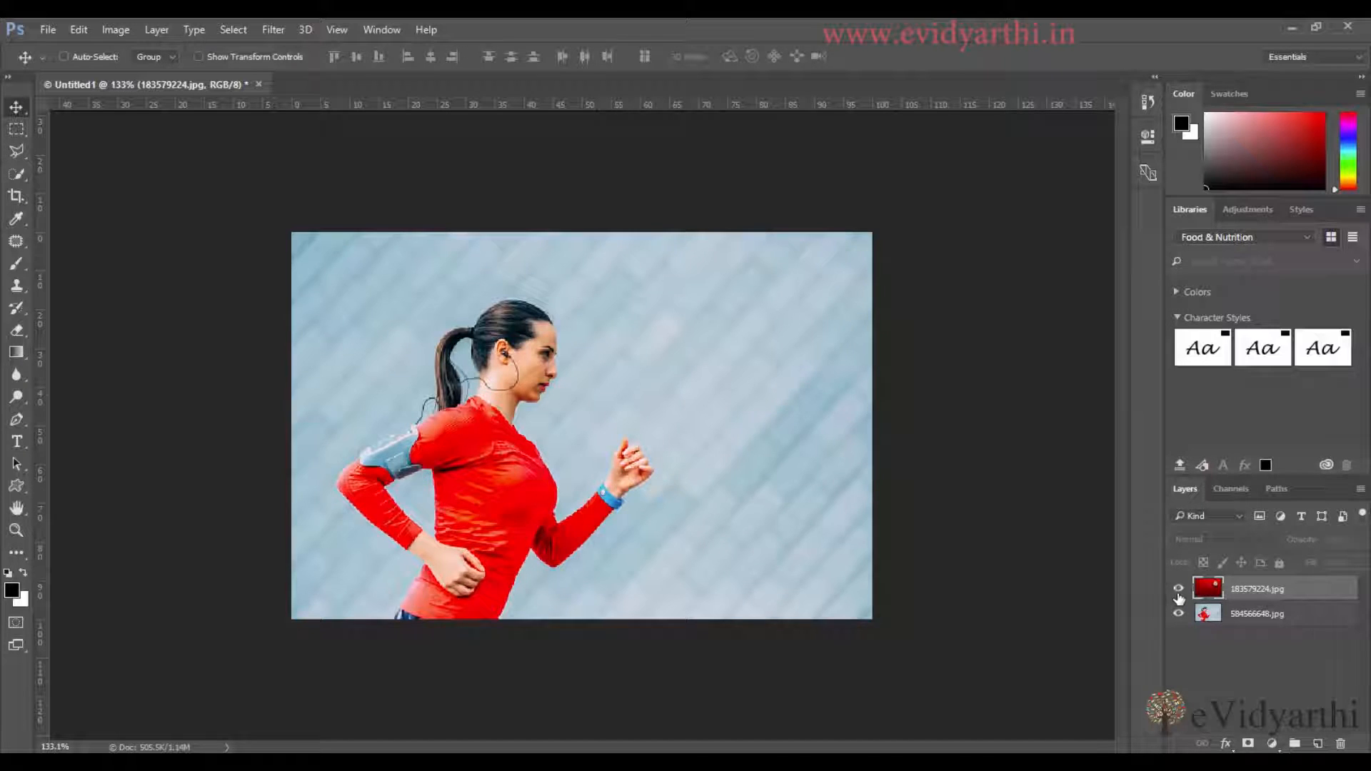
left_click(1179, 589)
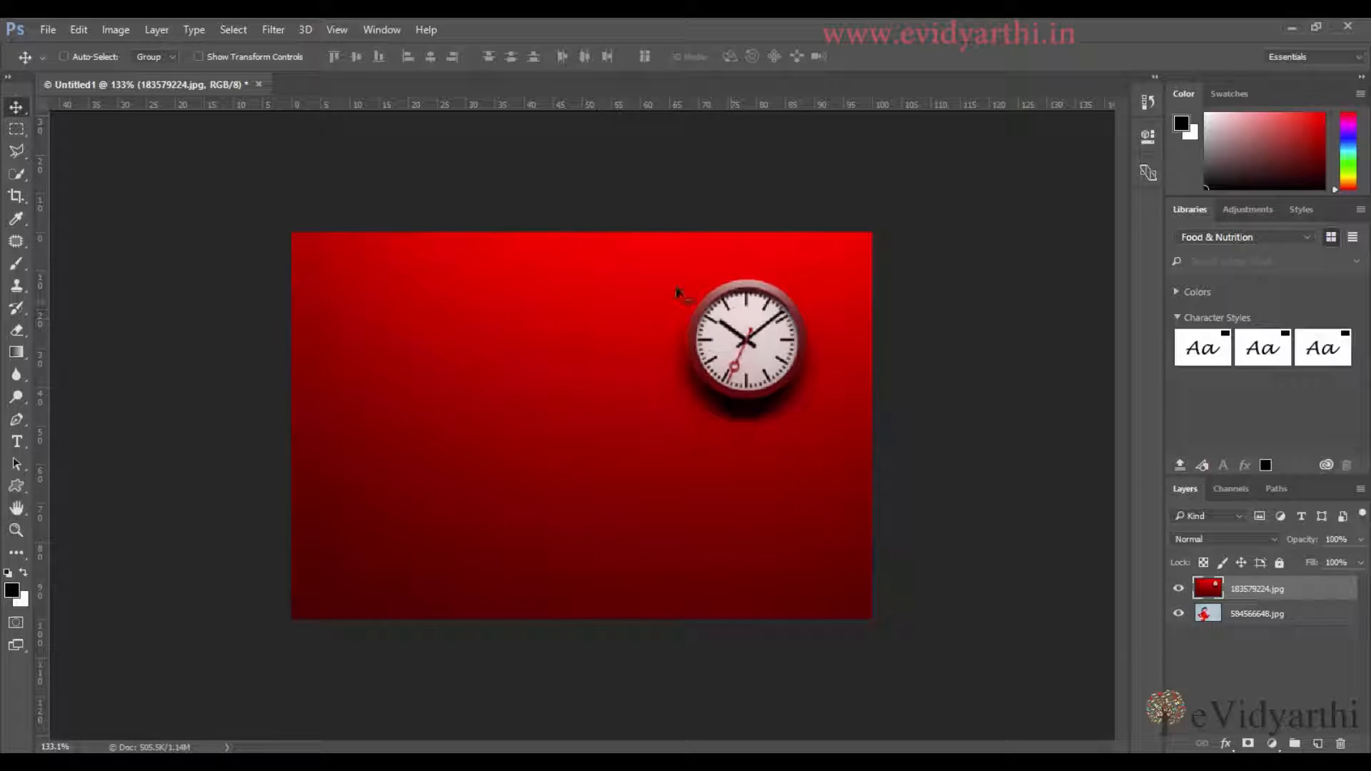
left_click(1178, 588)
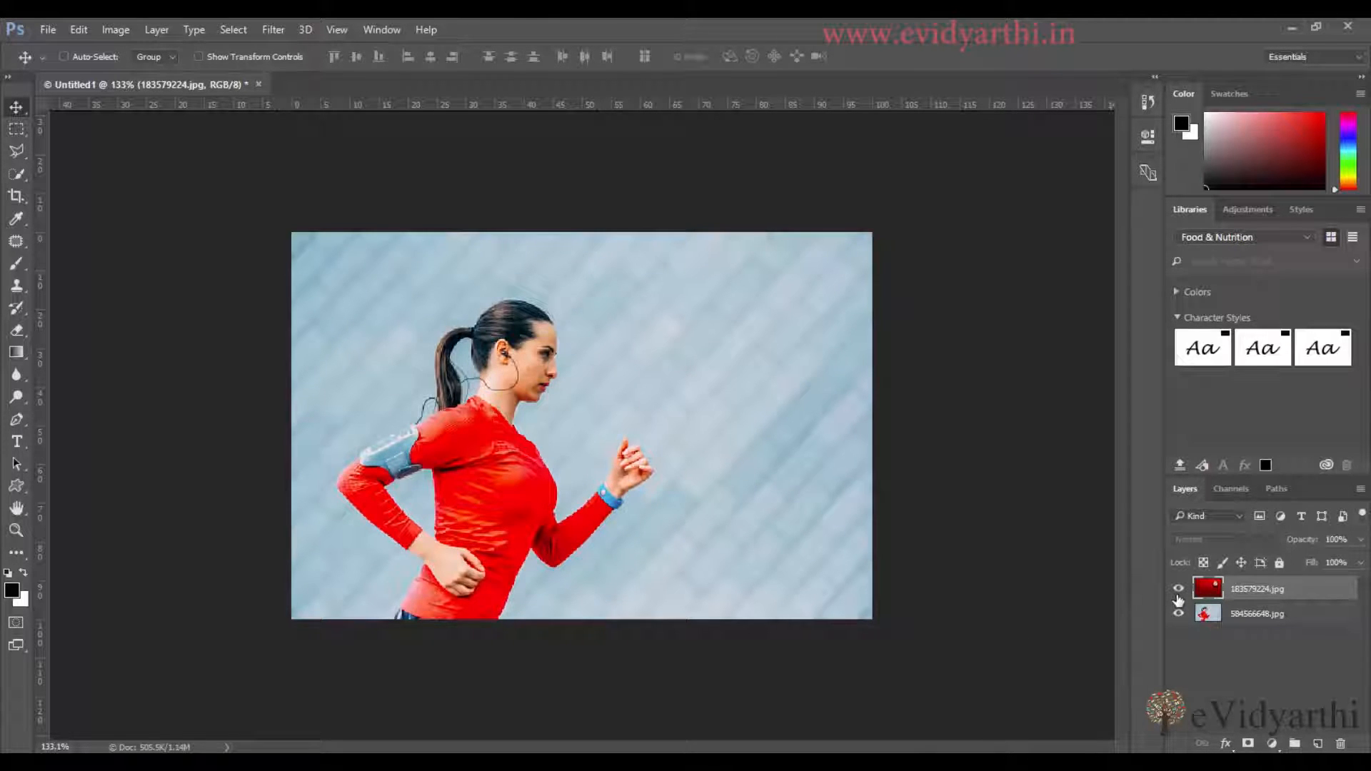
left_click(1178, 588)
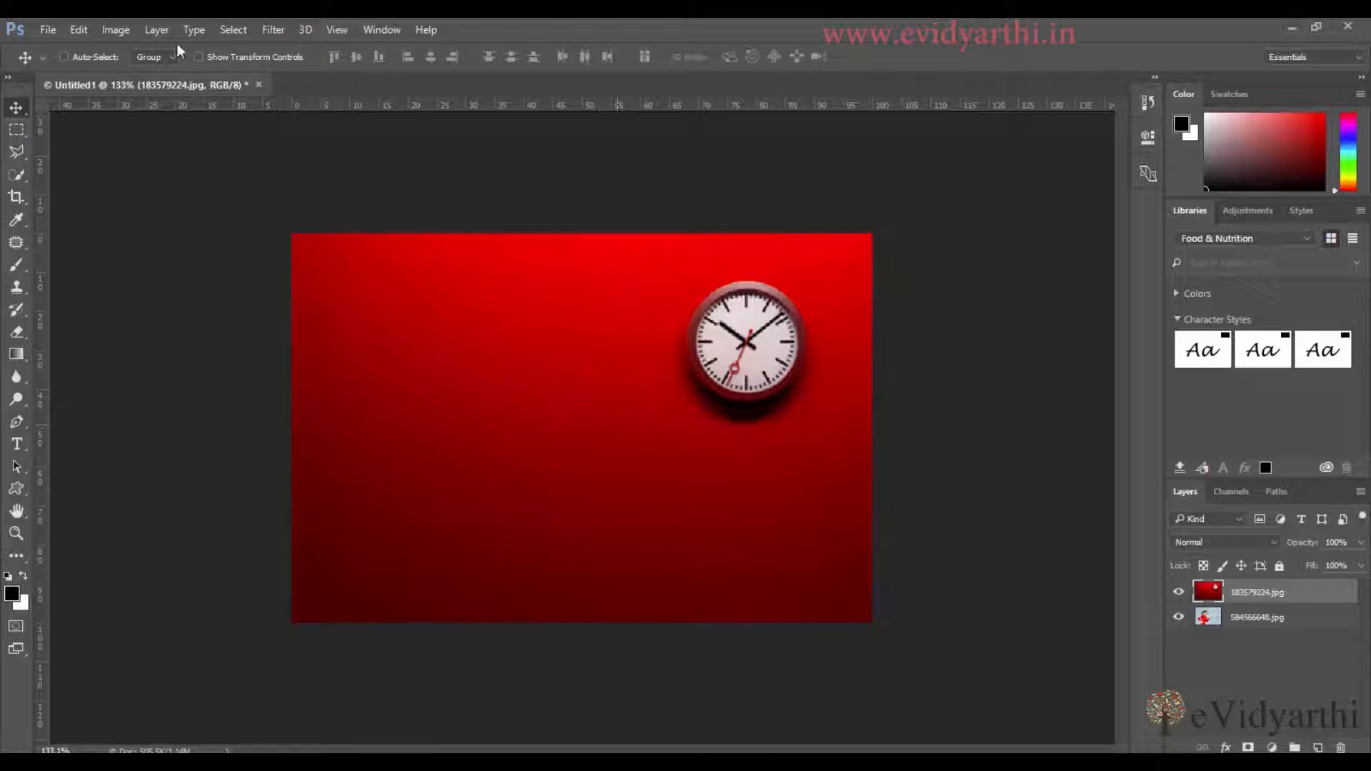
left_click(156, 30)
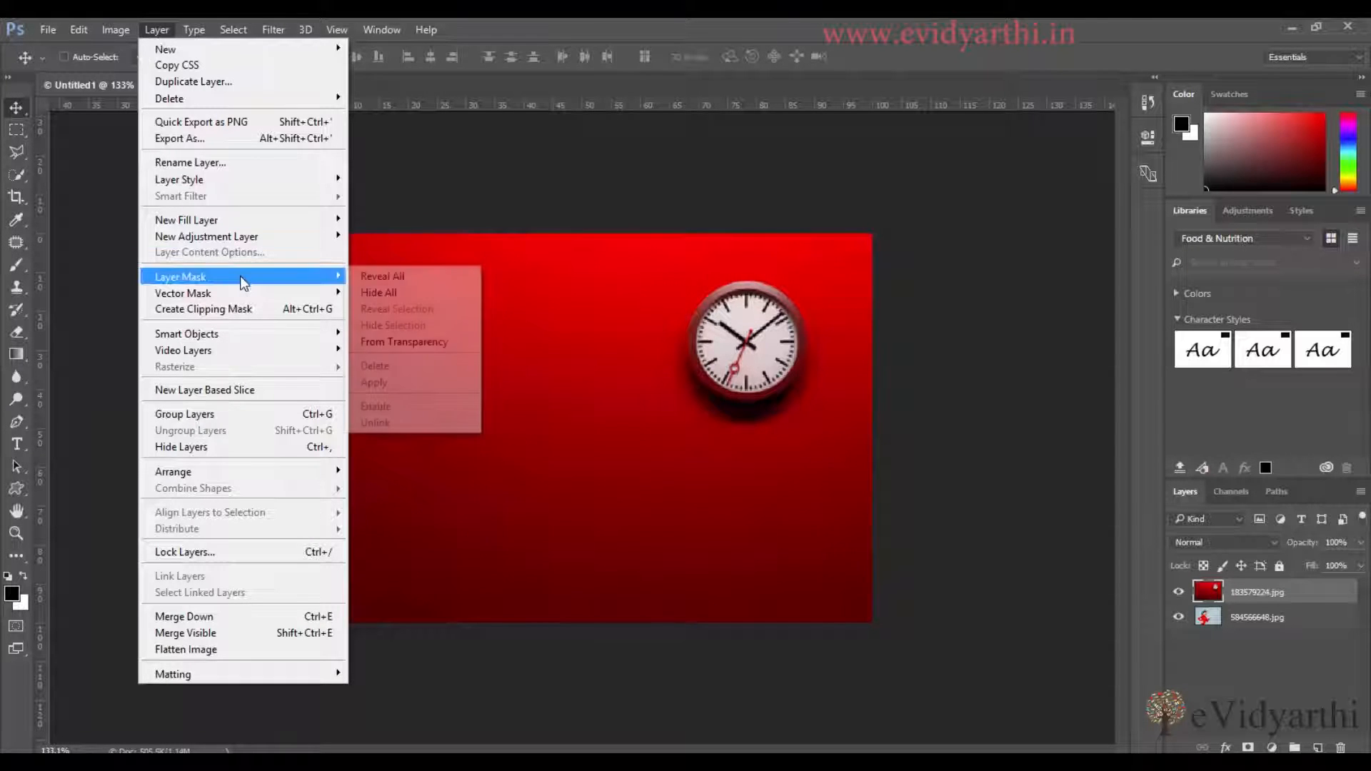
mouse_move(180, 276)
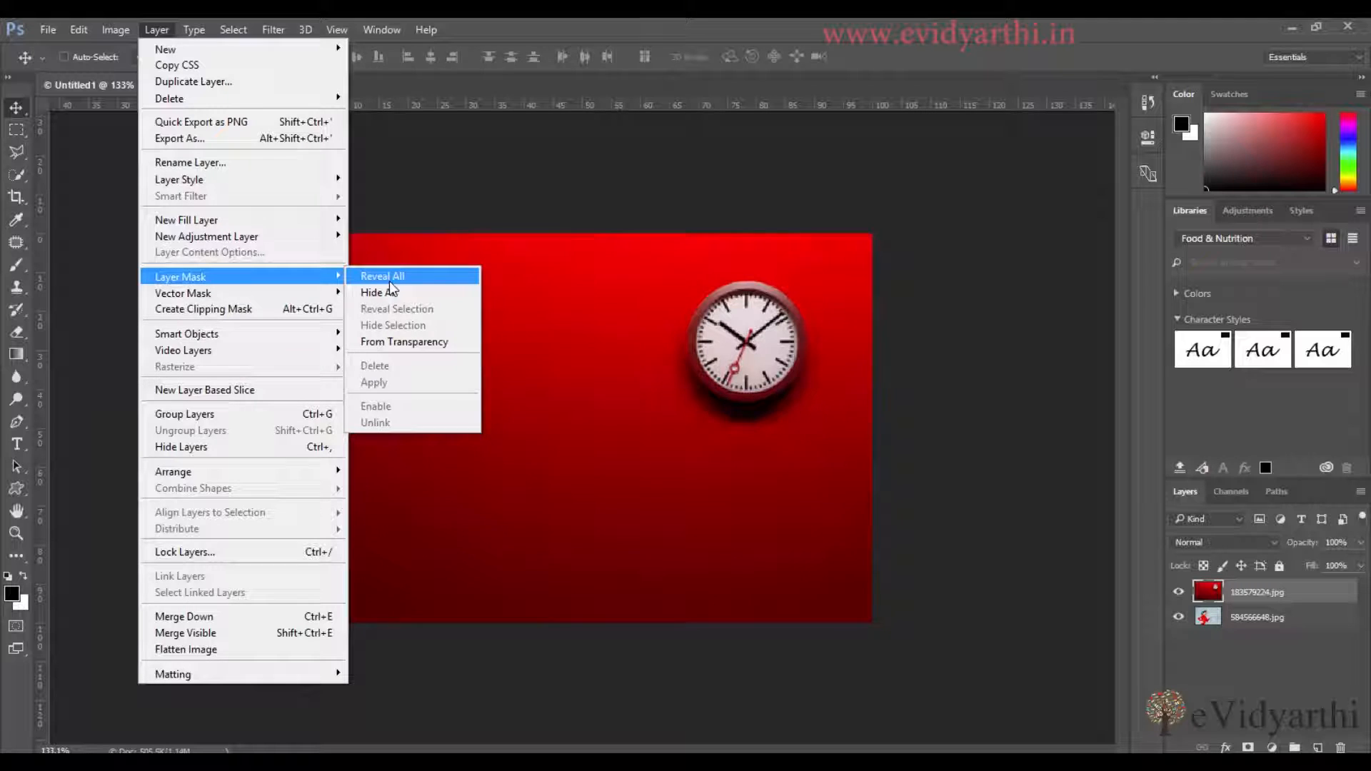
Collapse the Libraries panel and add an all-white layer mask to the clock layer.
left_click(561, 184)
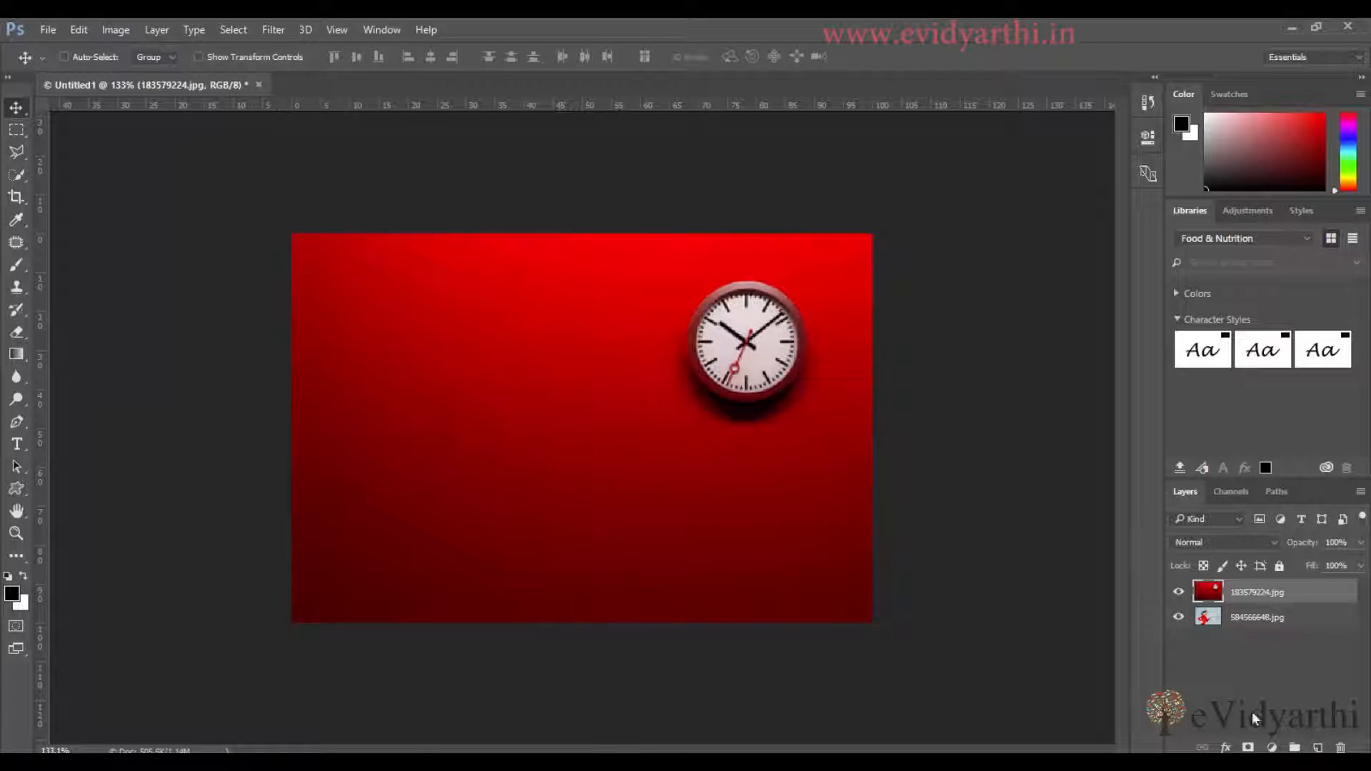
double_click(1195, 210)
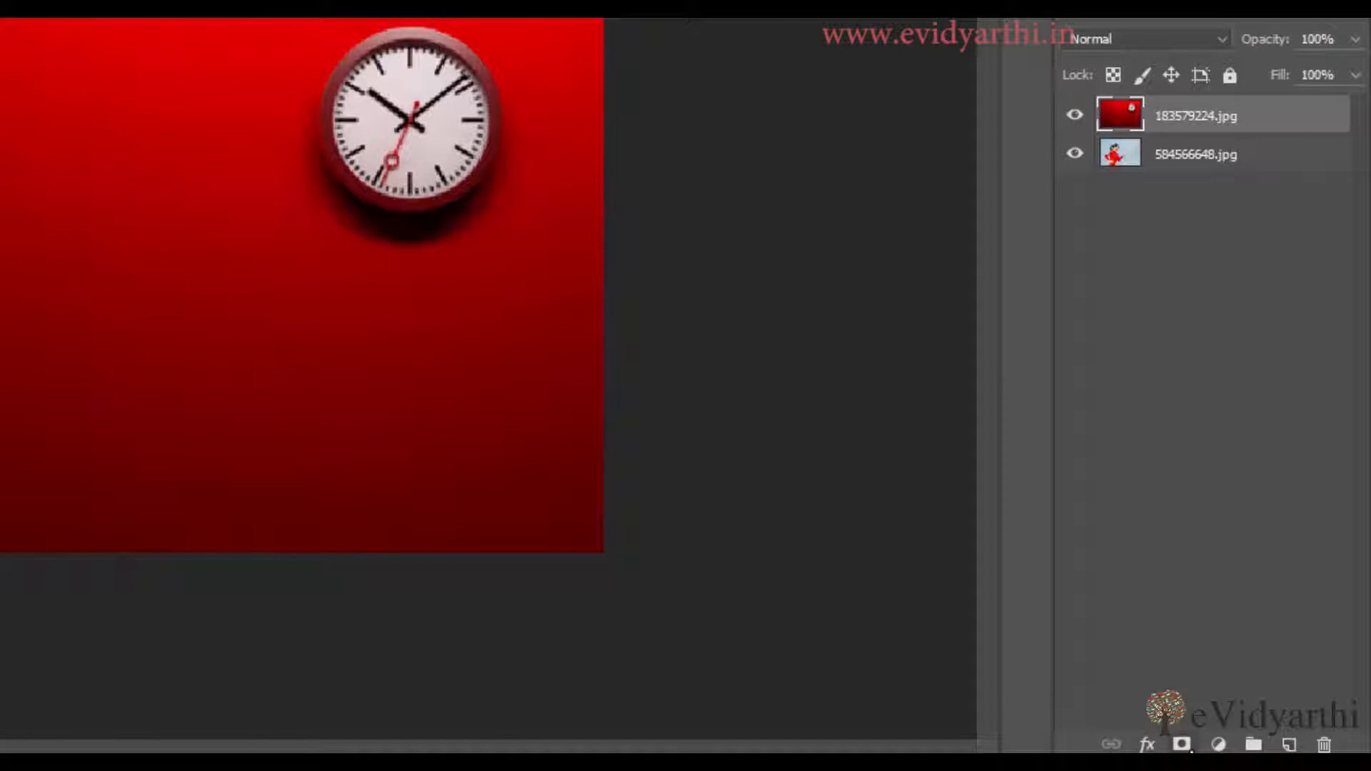
left_click(1182, 745)
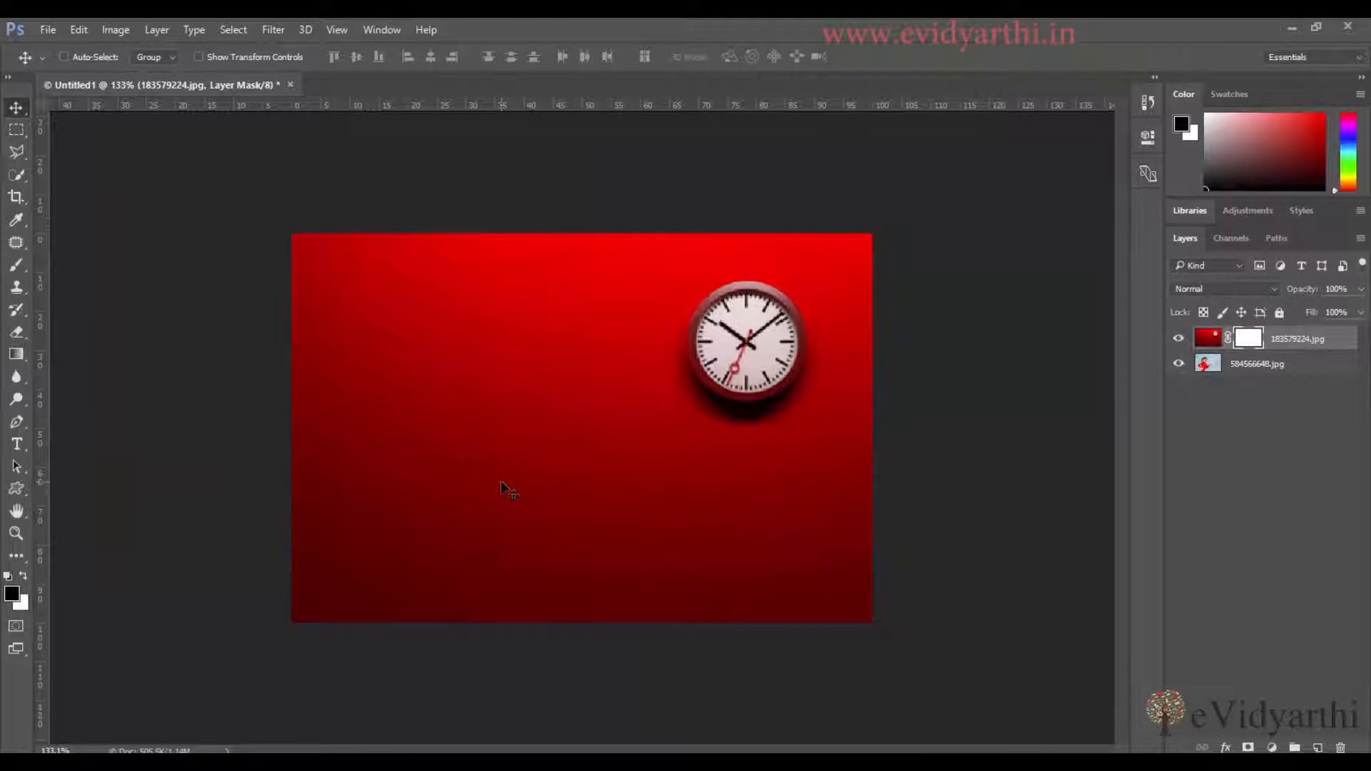
key("b")
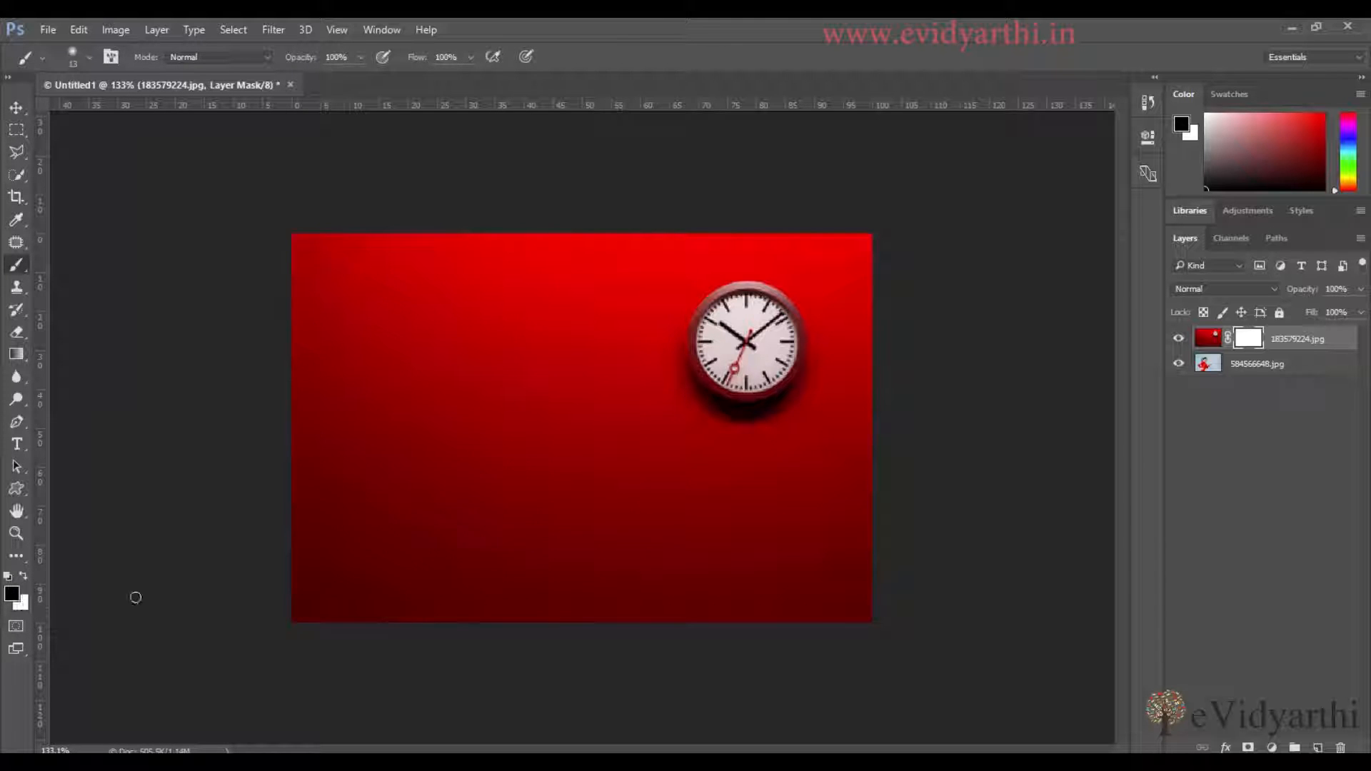
mouse_move(348, 393)
left_mouse_down()
mouse_move(628, 545)
mouse_move(621, 396)
mouse_move(568, 321)
mouse_move(526, 396)
mouse_move(418, 327)
mouse_move(496, 382)
left_mouse_up()
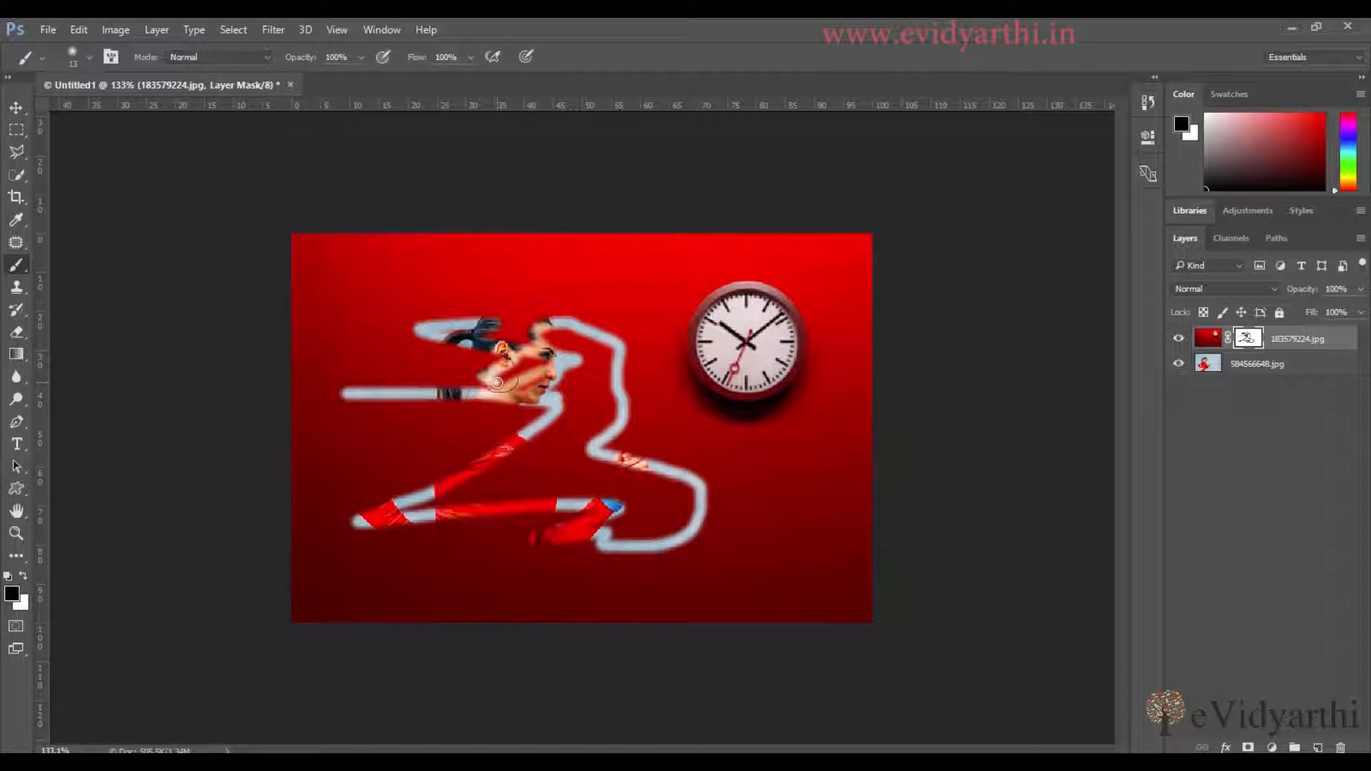
key("ctrl+z")
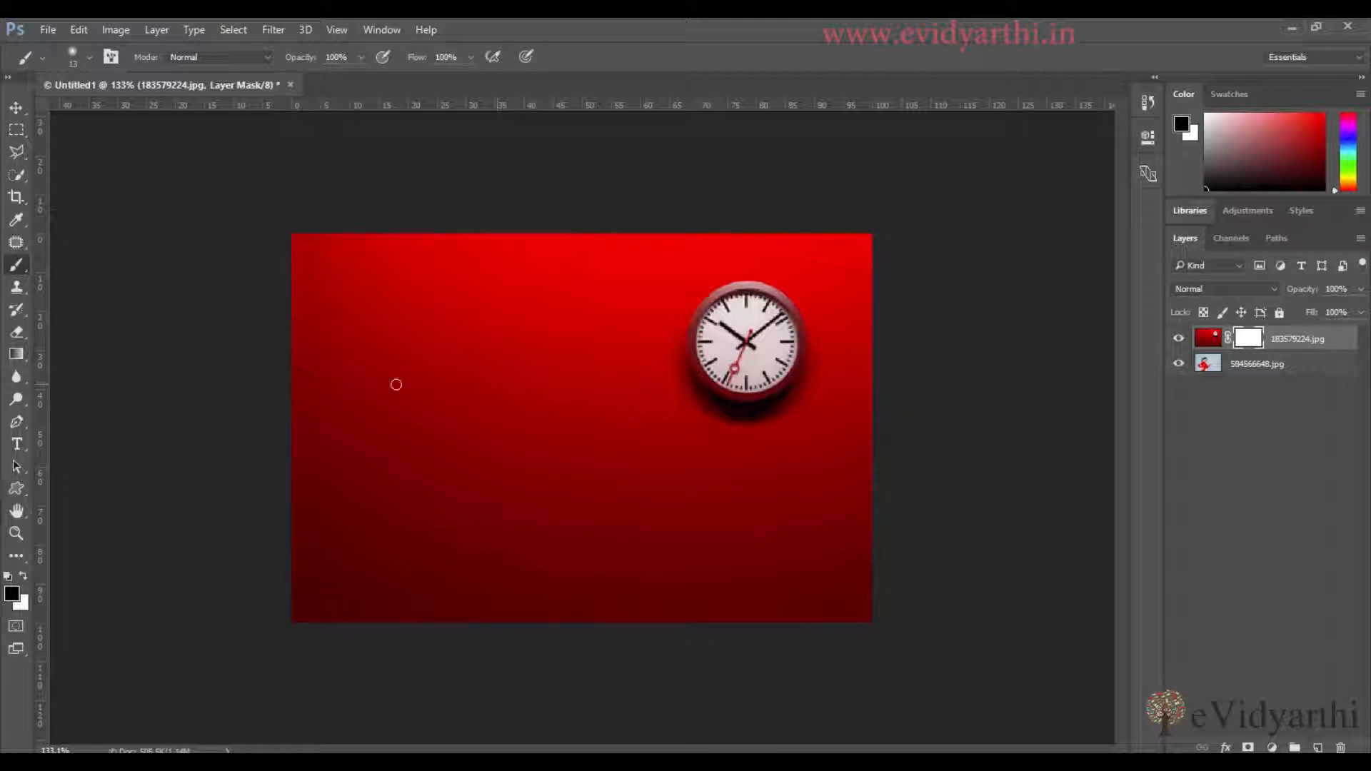
left_click(15, 359)
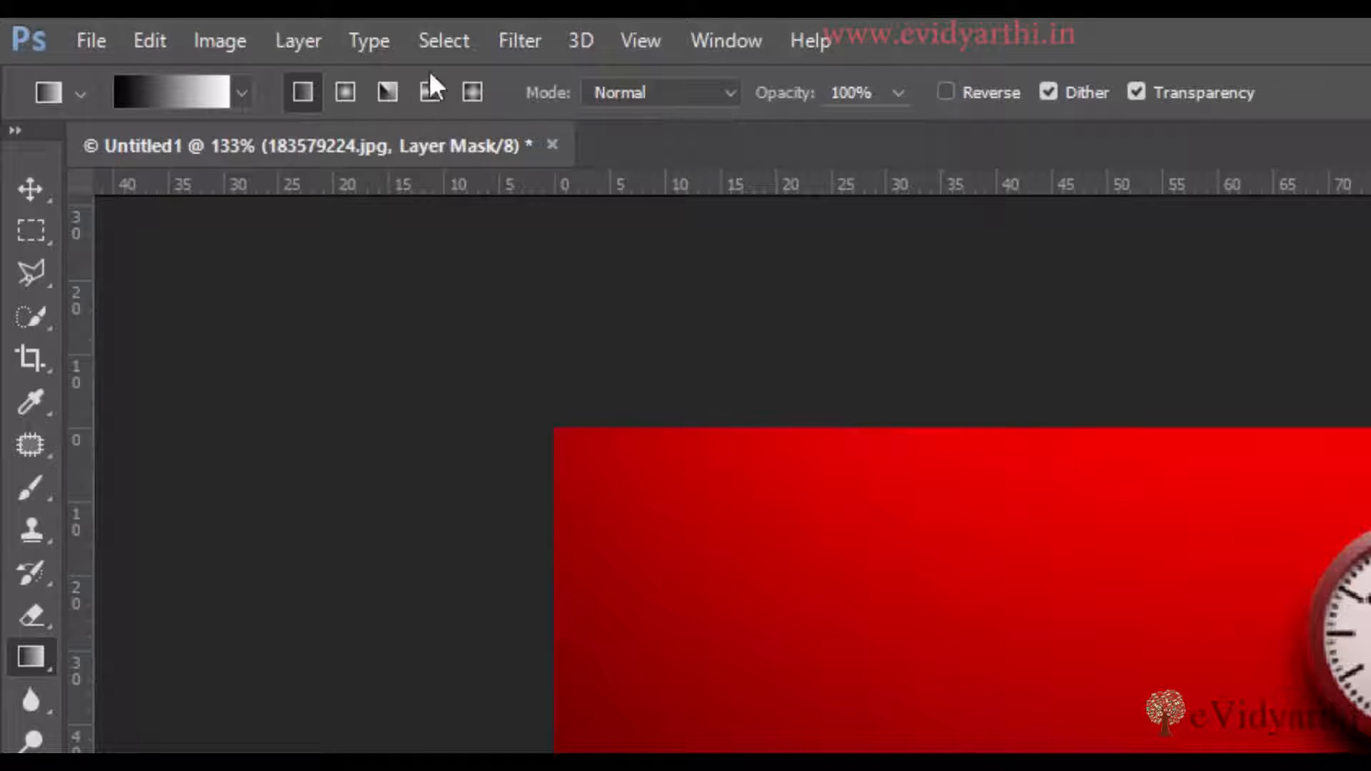
right_click(53, 91)
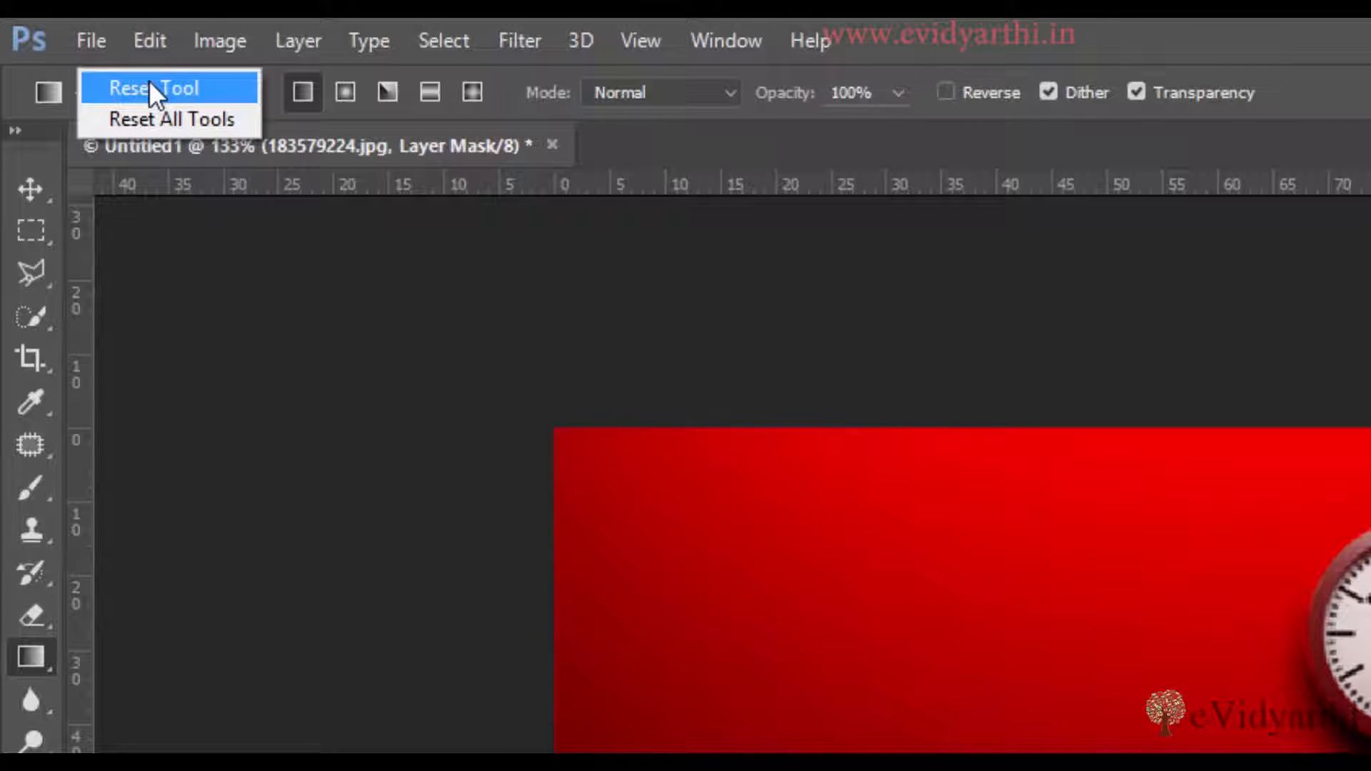
left_click(59, 95)
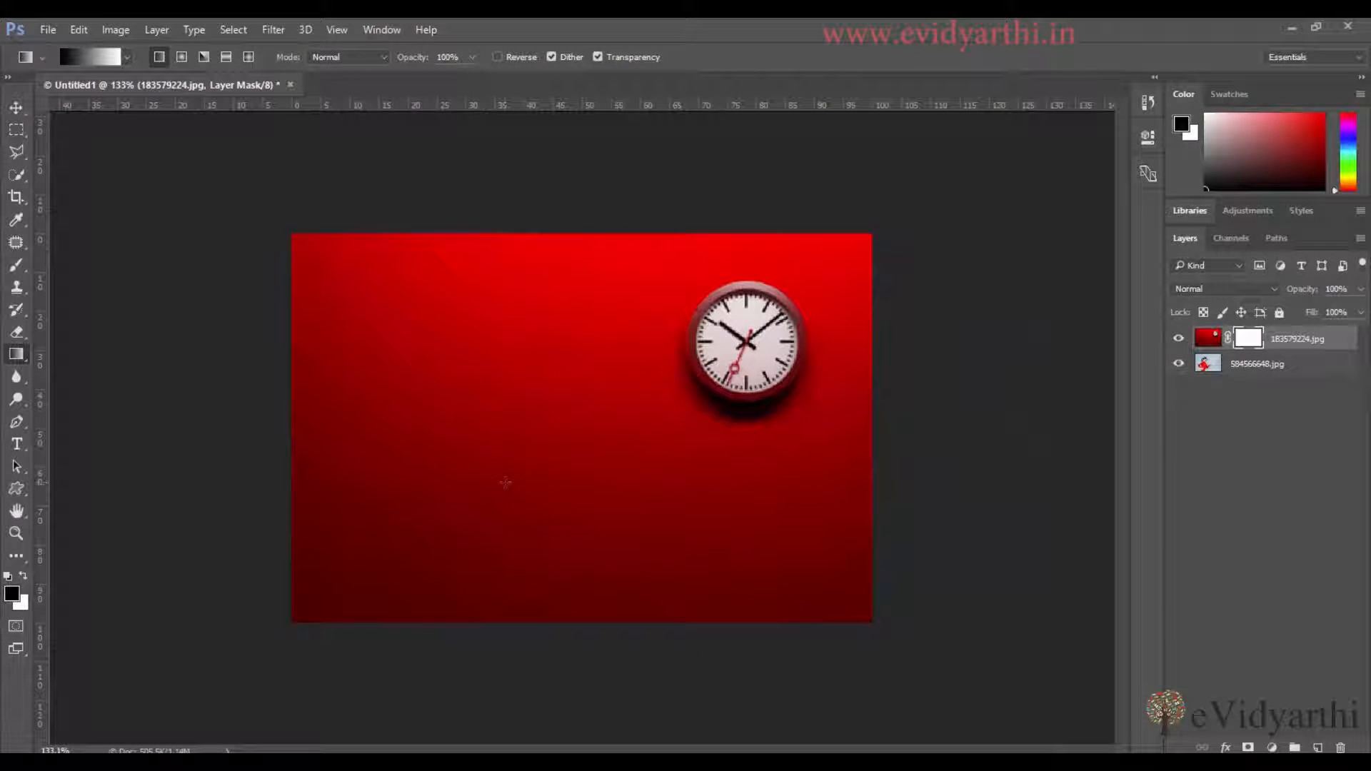
Draw a diagonal black-to-white gradient on the clock mask from lower left, then view the mask alone.
left_click_drag(498, 484, 839, 264)
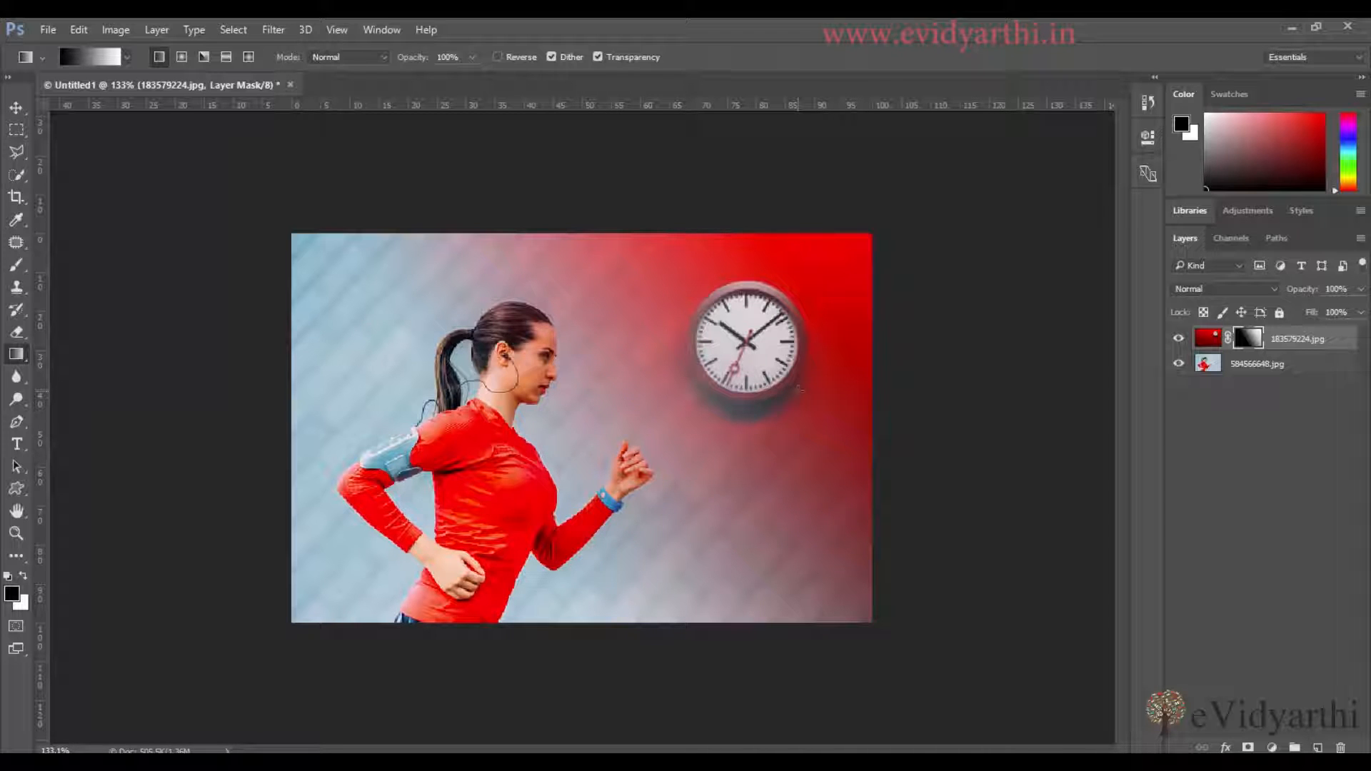
left_click(1255, 339, "alt")
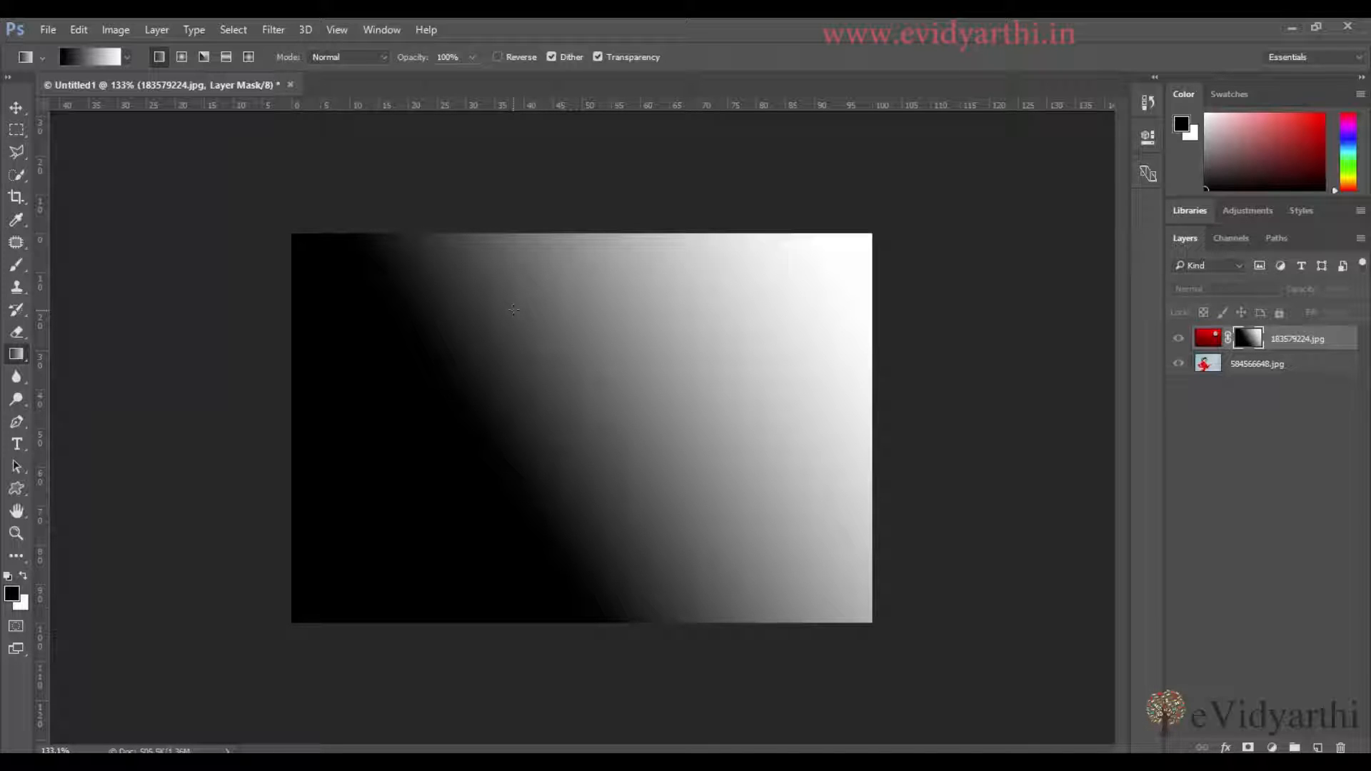
Return from the mask-only view to the blended clock-and-runner composite.
left_click(1179, 339)
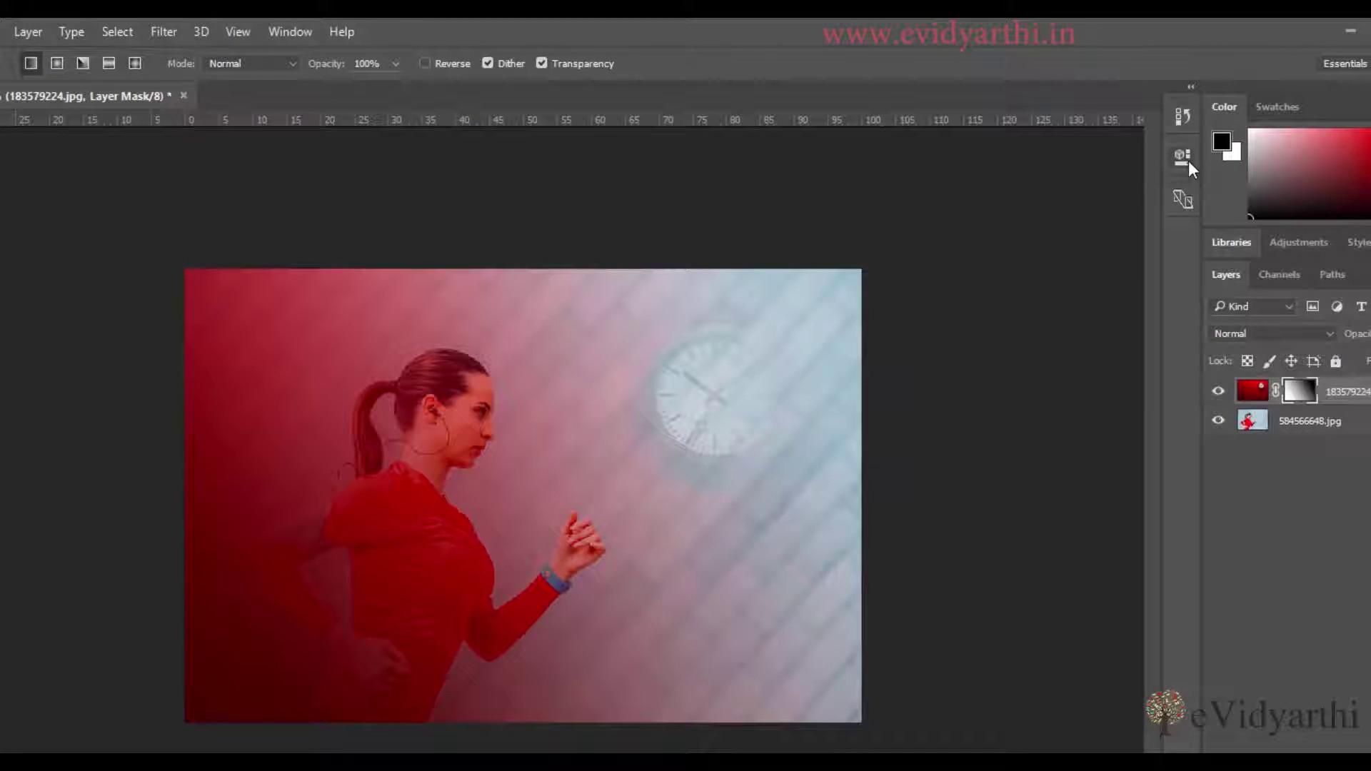
Invert the clock layer mask via its Properties so the clock shows right and the runner left.
left_click(1186, 158)
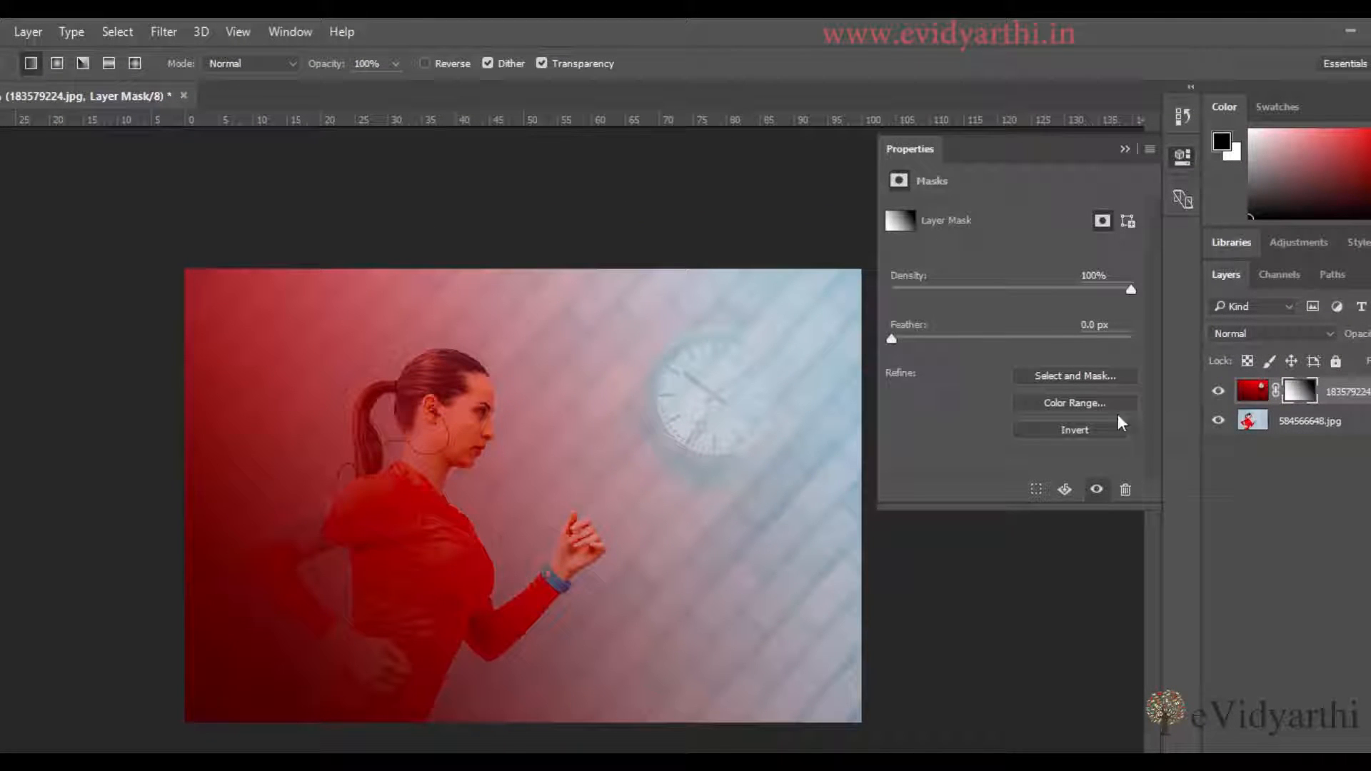
left_click(1078, 429)
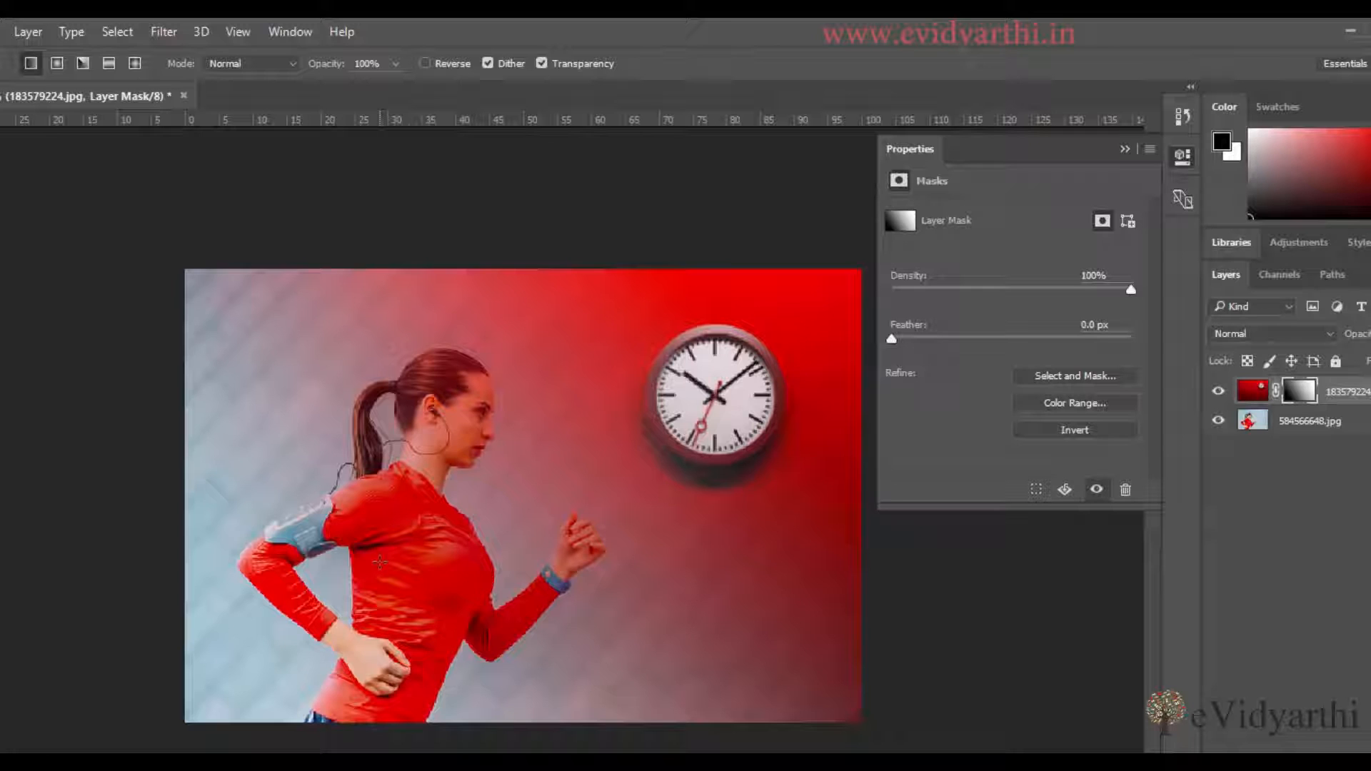
left_click(1125, 150)
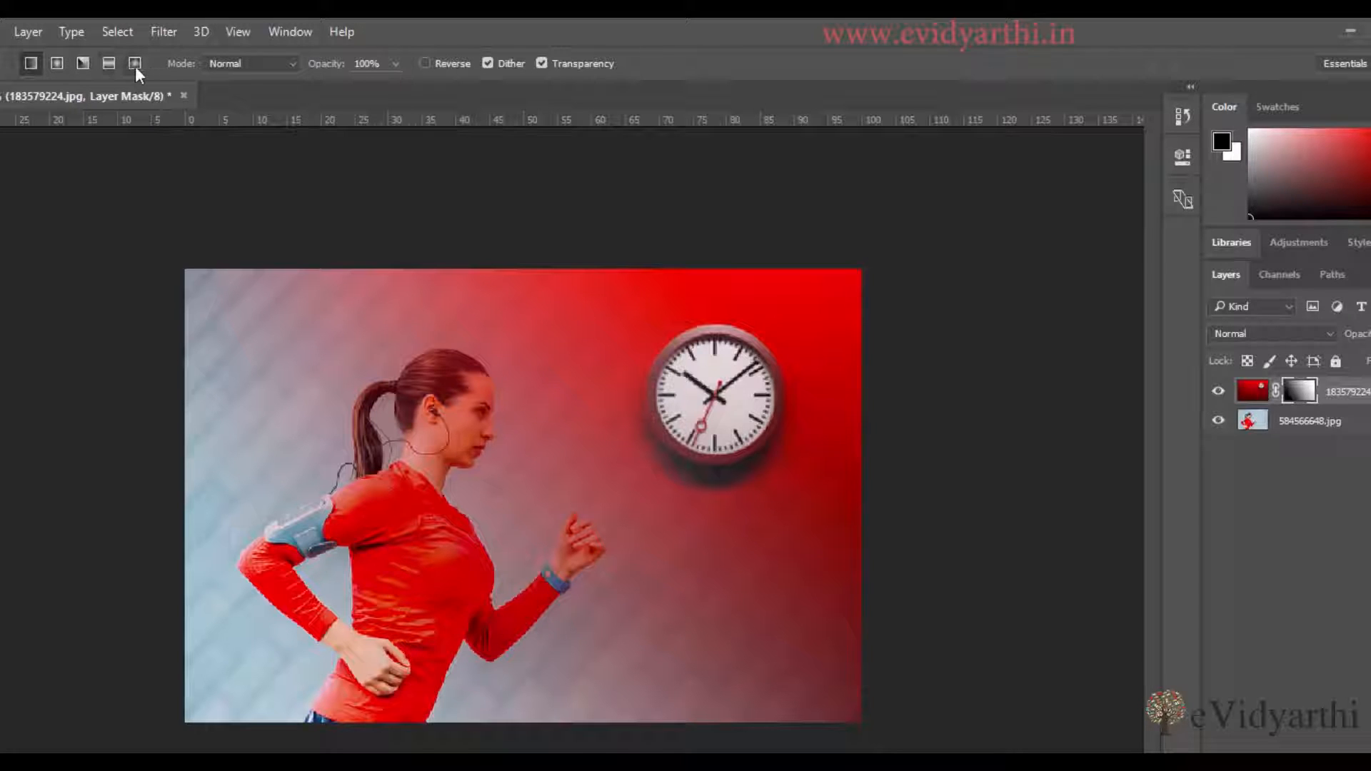
Fill the mask with a radial gradient centered on the runner and inspect the mask alone.
left_click(62, 65)
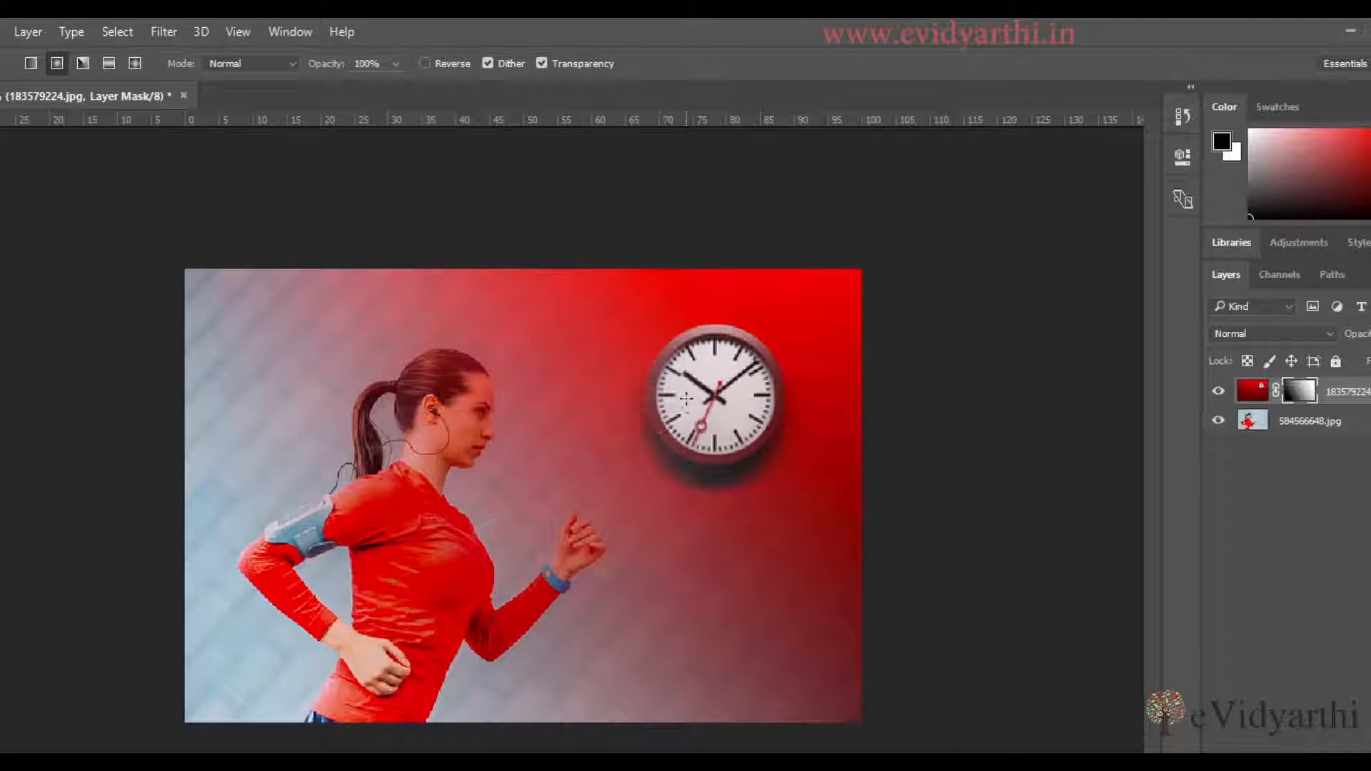
left_click_drag(477, 461, 600, 533)
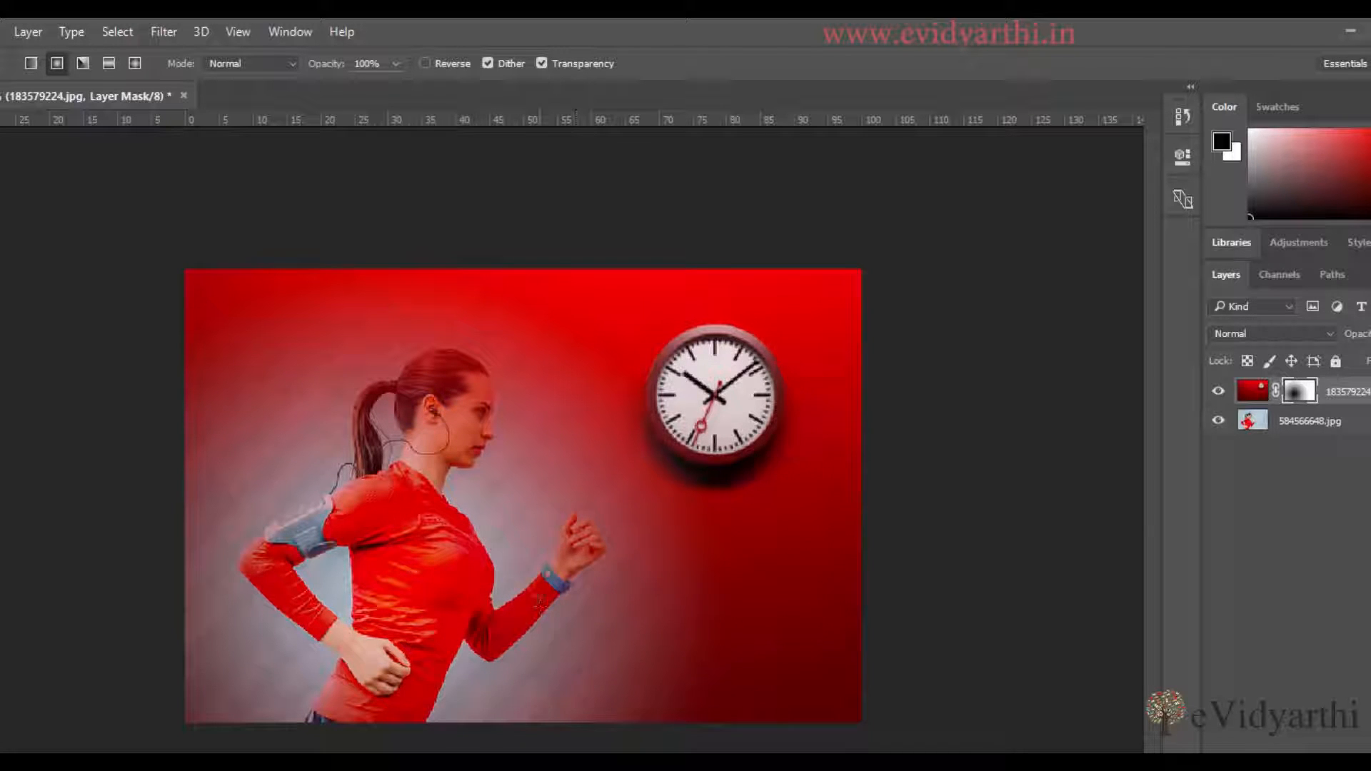
left_click(1300, 392, "alt")
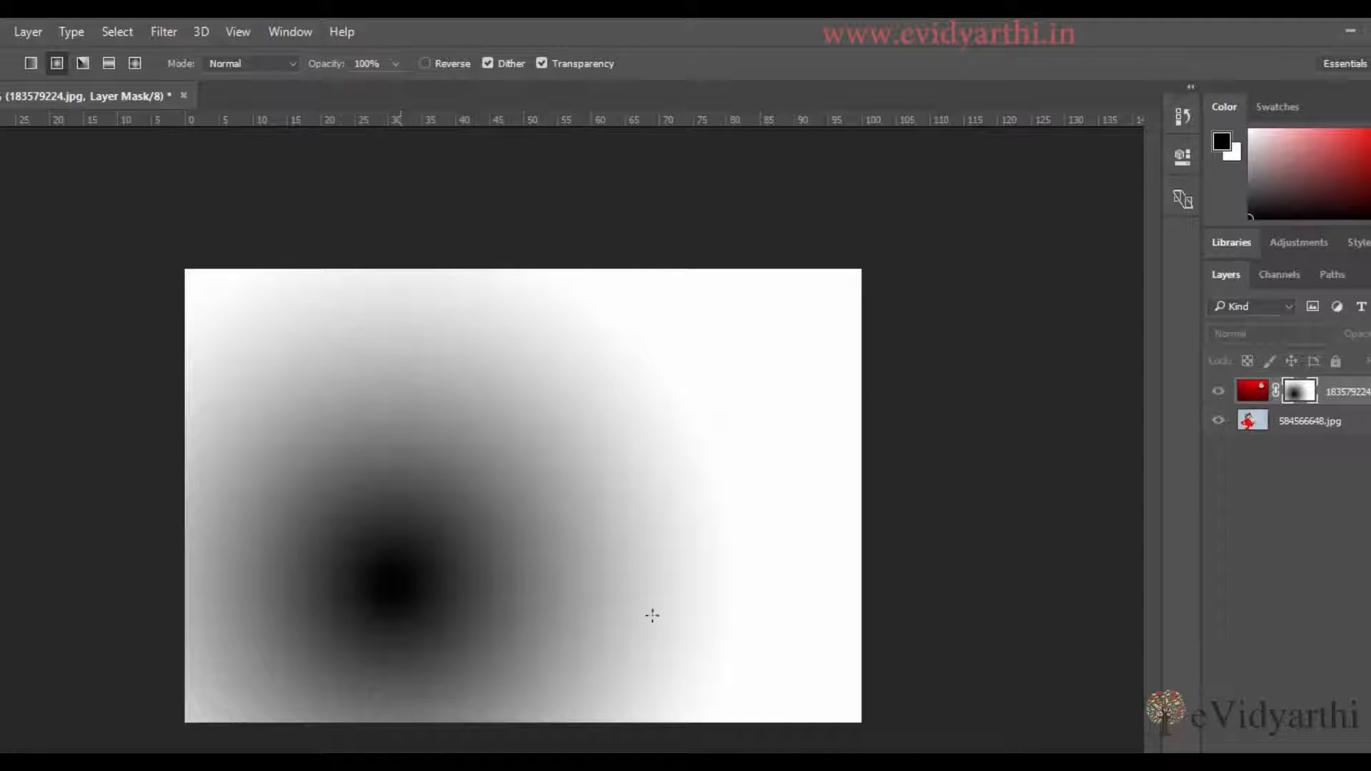
left_click(1219, 392)
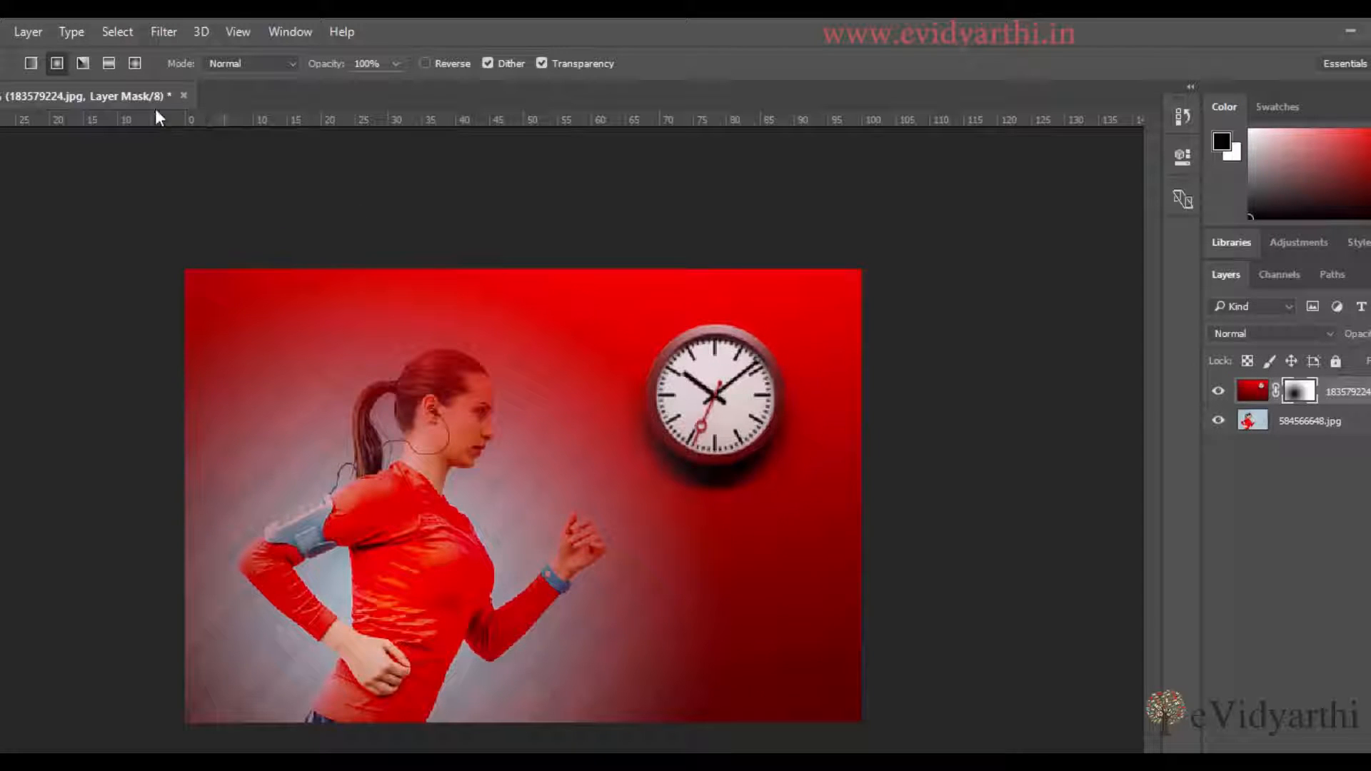
Try an angle gradient on the mask, then replace it with a reflected gradient across the image.
left_click(82, 63)
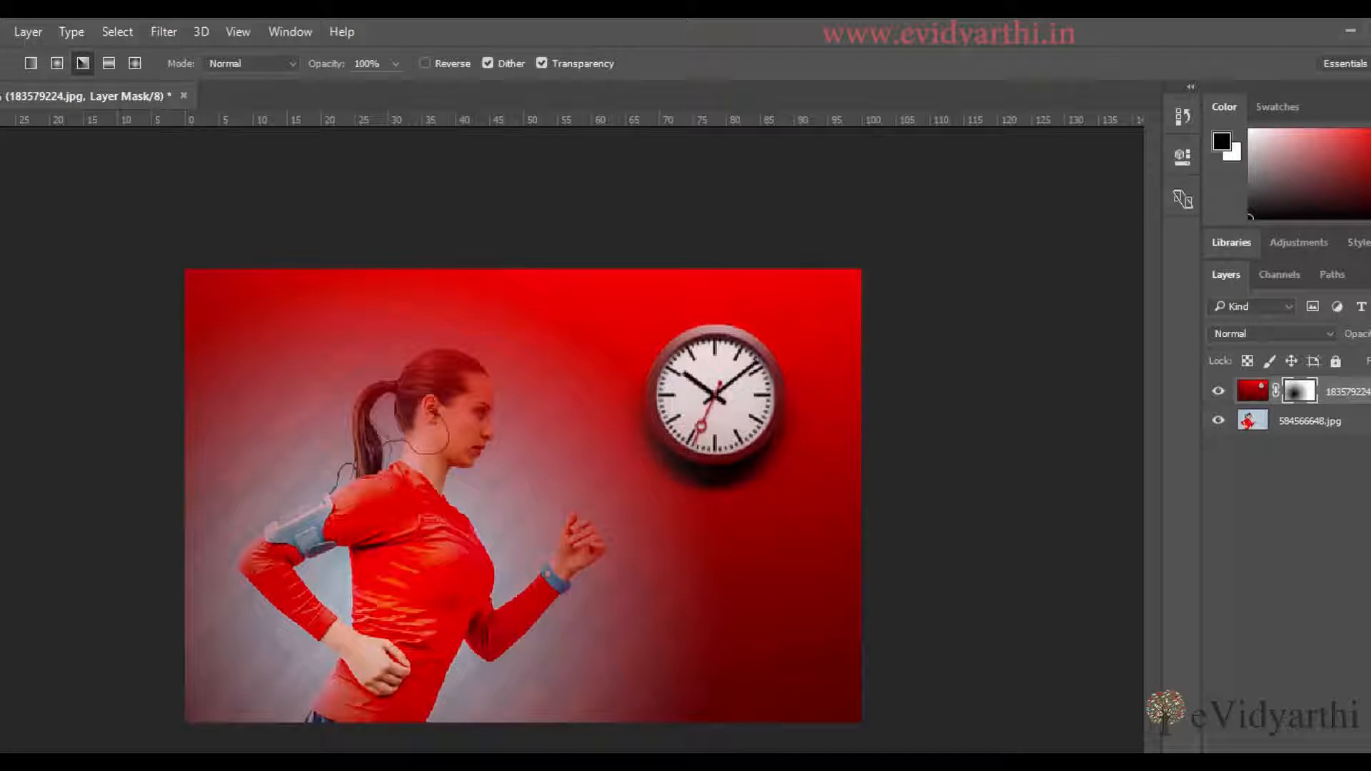
left_click_drag(505, 488, 698, 429)
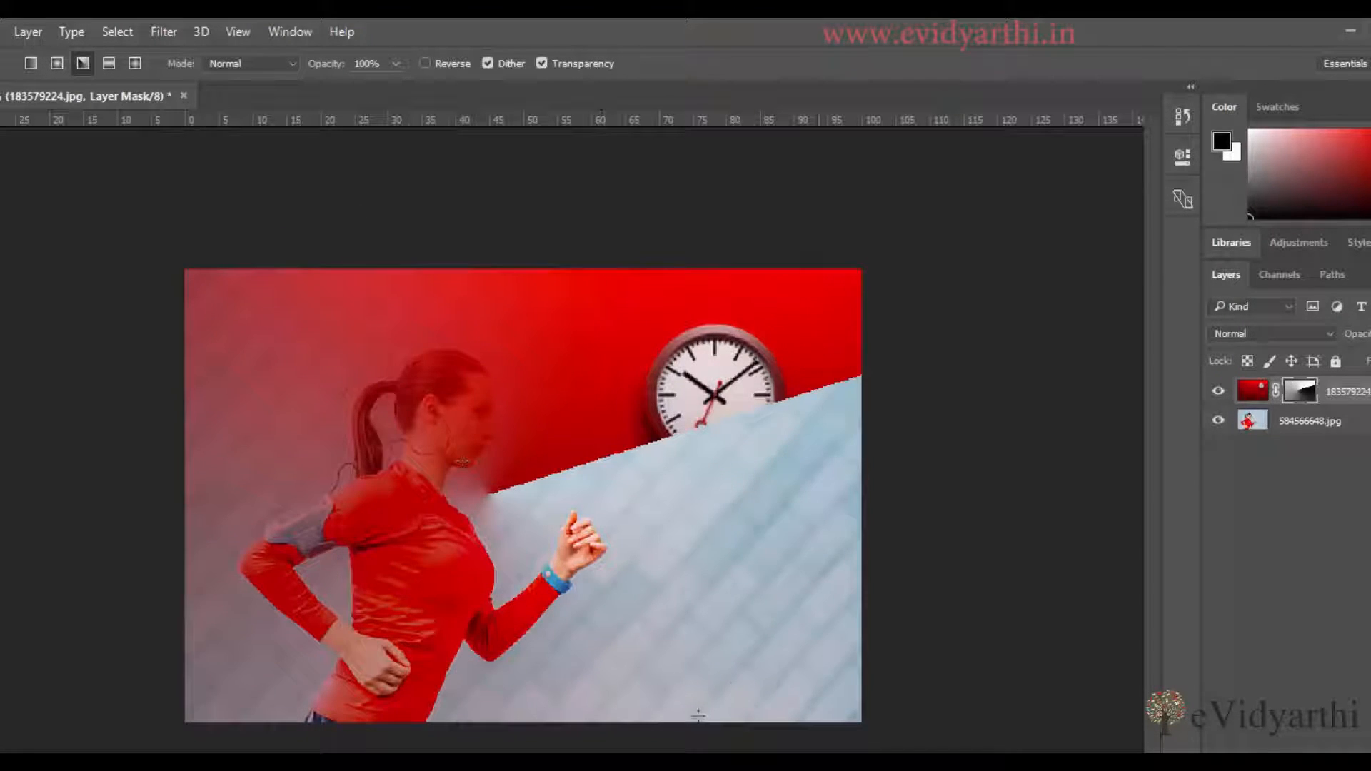
left_click(108, 62)
left_click_drag(343, 445, 664, 449)
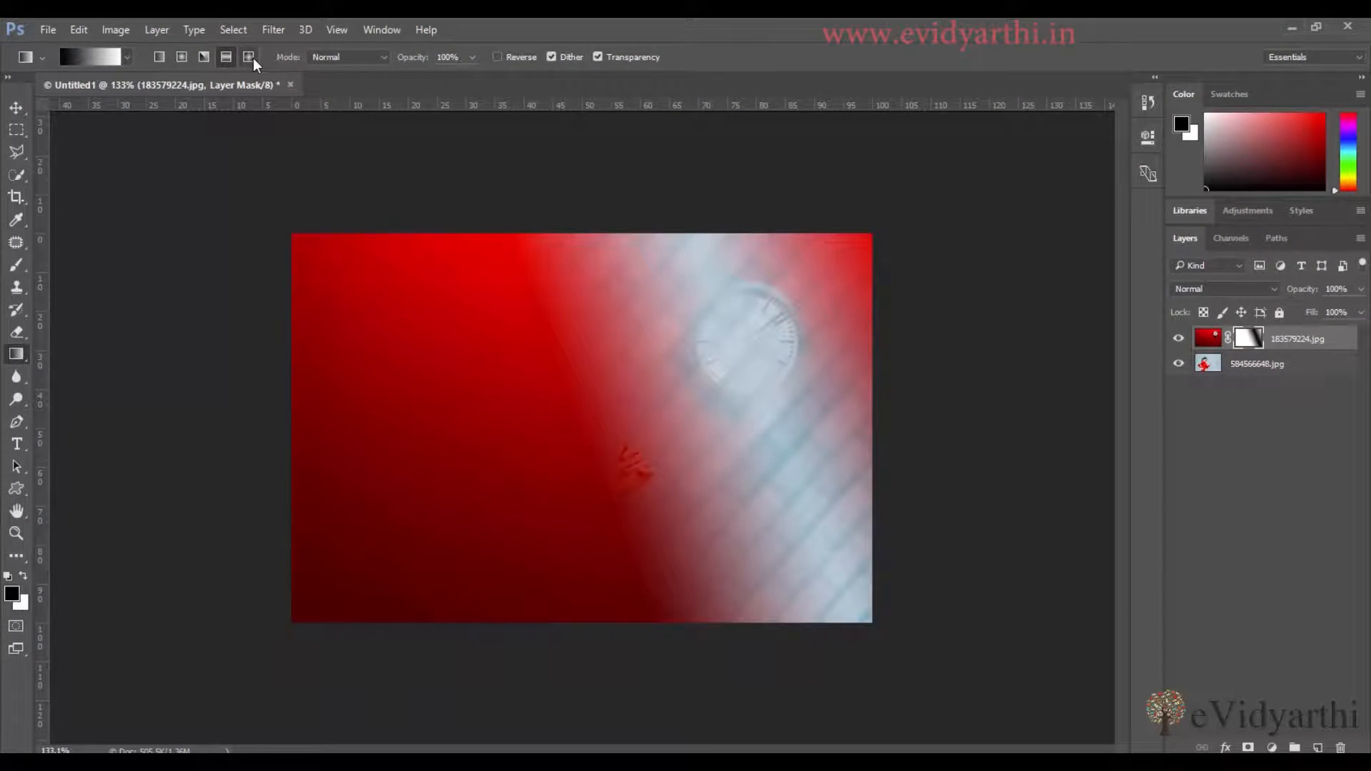
Fill the mask with a diamond gradient, redrawn until the runner is revealed centrally beside the clock.
left_click(249, 56)
left_click_drag(585, 428, 536, 407)
left_click_drag(643, 461, 535, 353)
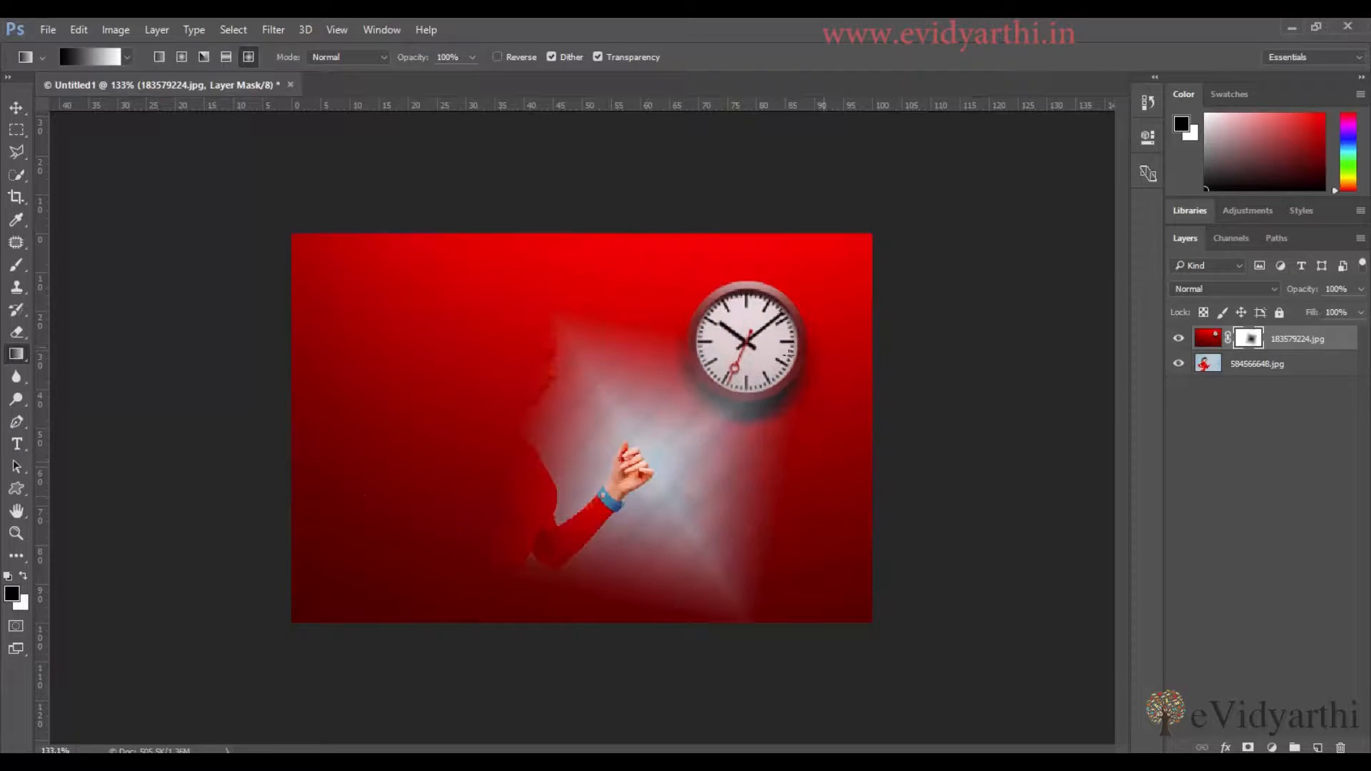
left_click_drag(369, 490, 735, 323)
left_click_drag(611, 418, 834, 298)
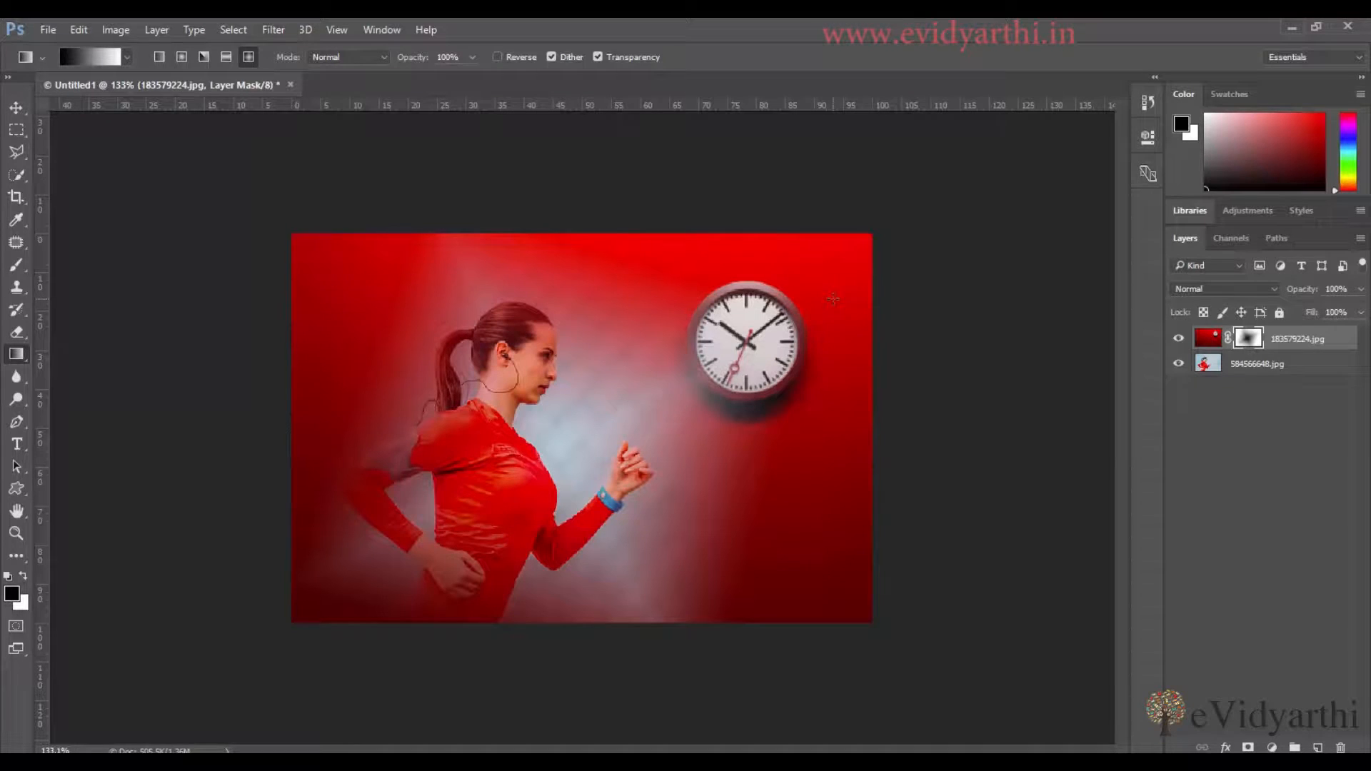